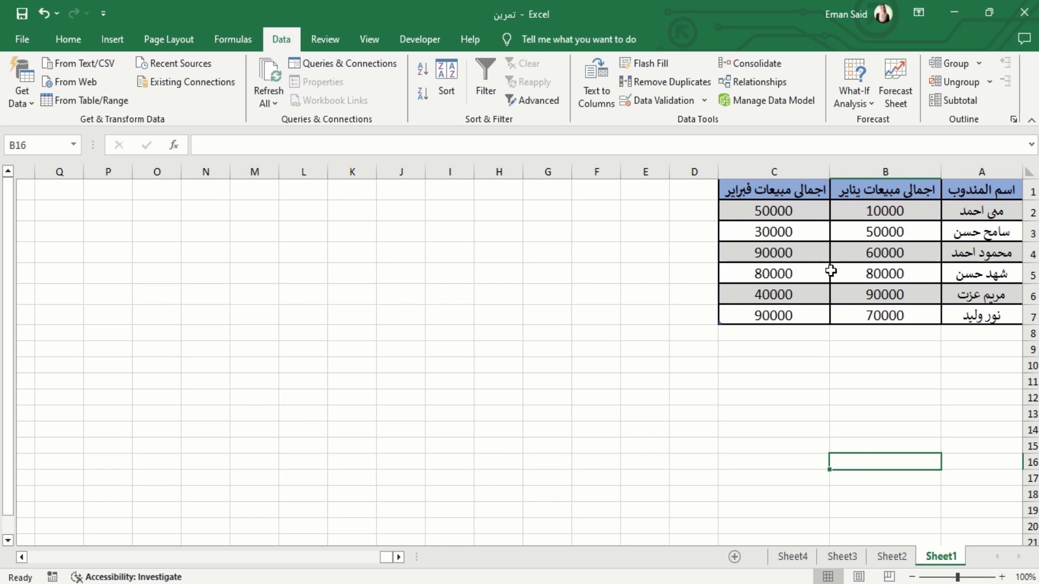
key(ctrl+z)
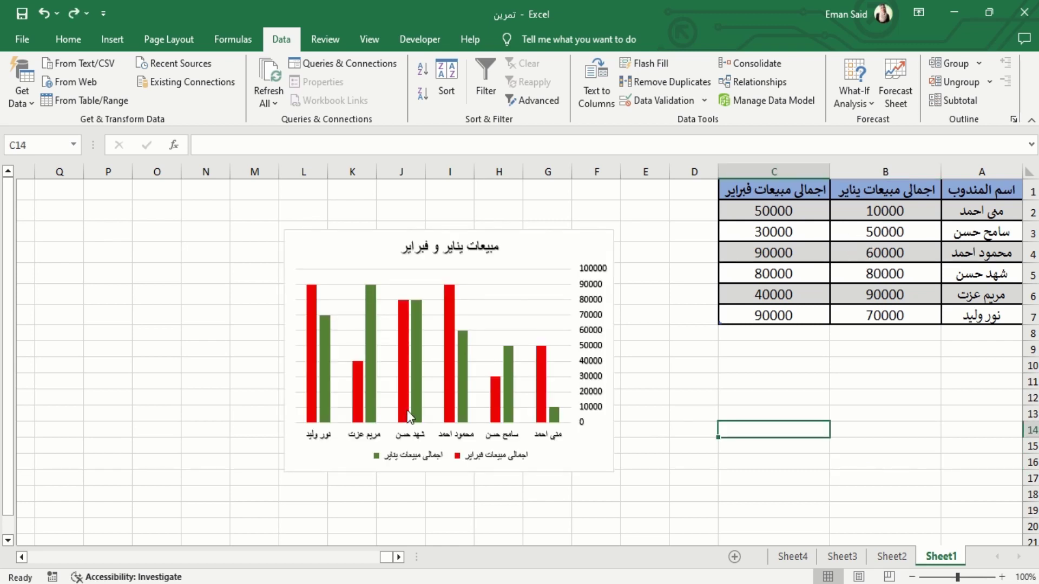
click(783, 250)
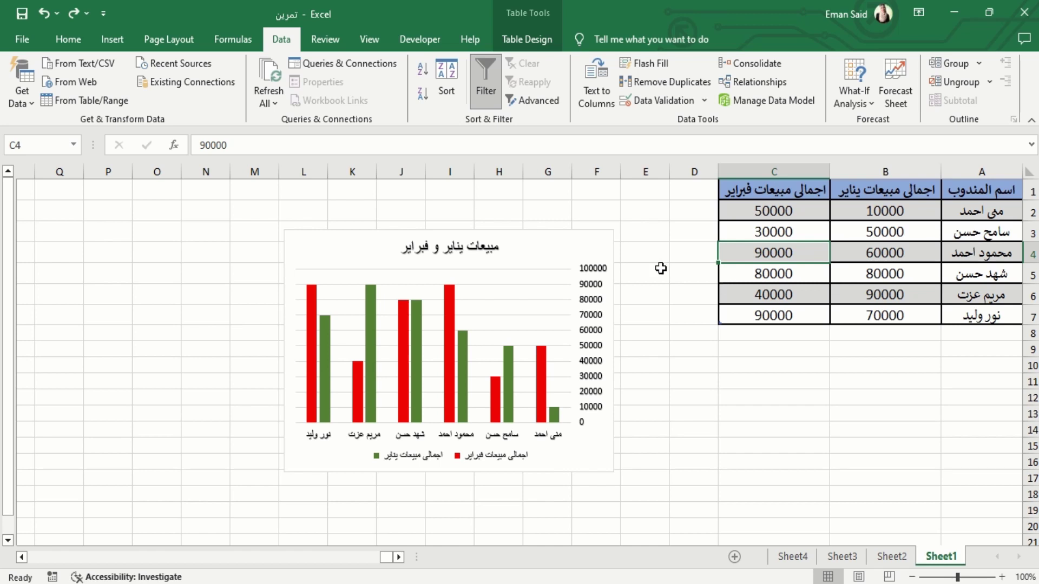
key(Page_Down)
click(606, 244)
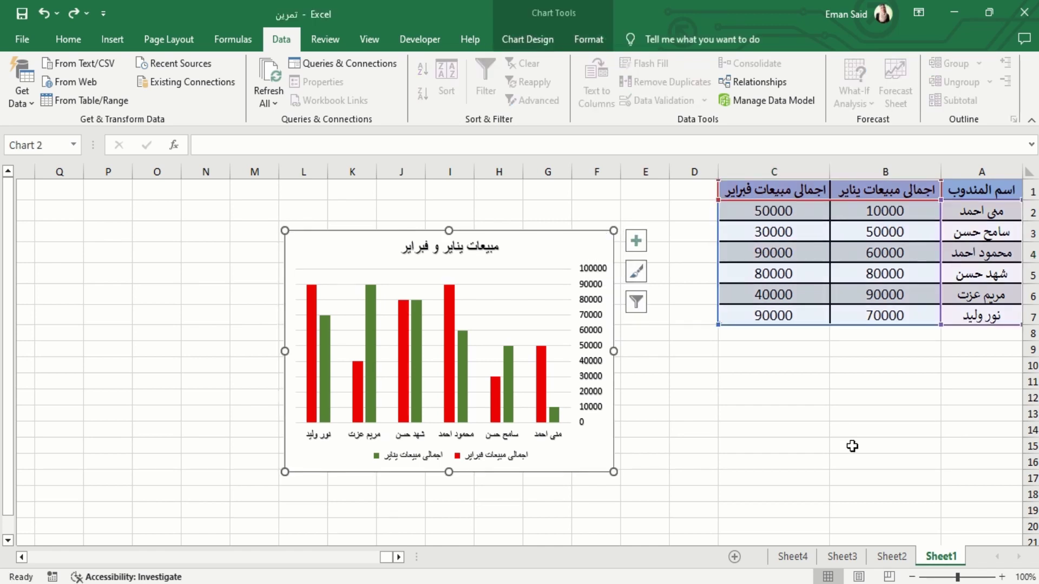
key(Delete)
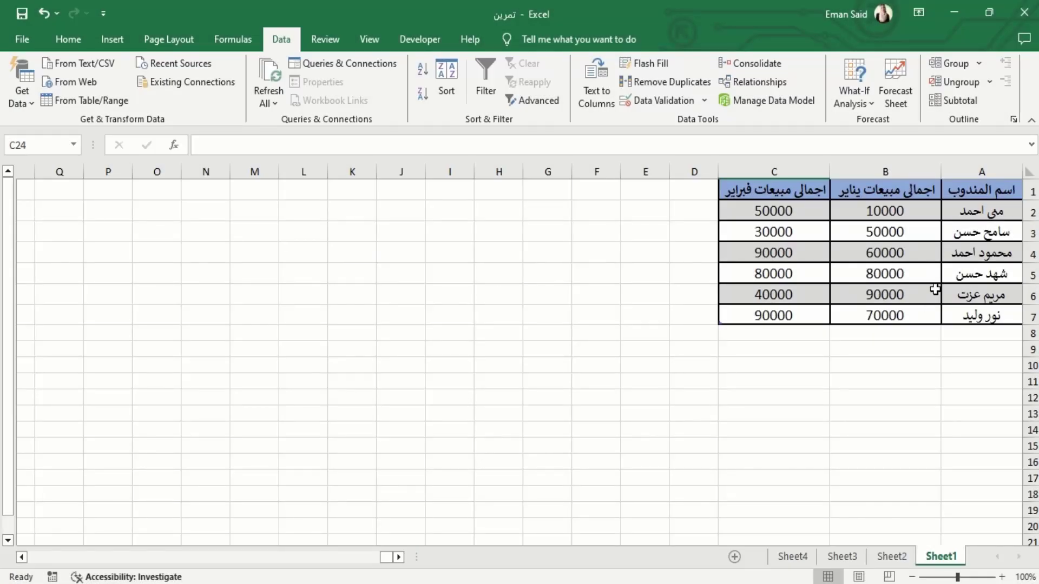
Insert the recommended Clustered Column chart from the sales table A1:C7.
click(836, 238)
click(980, 190)
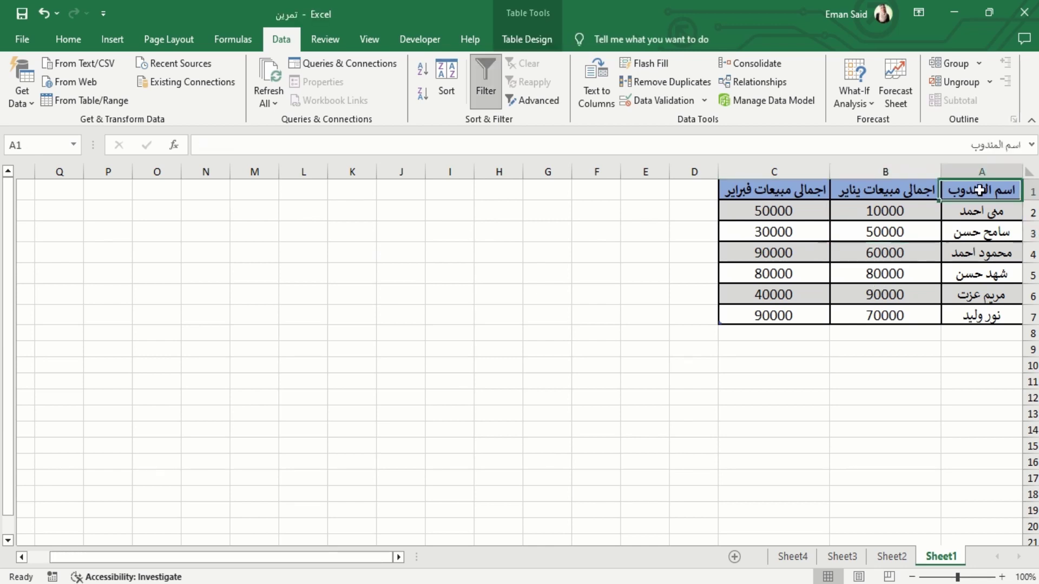
drag(981, 190, 781, 318)
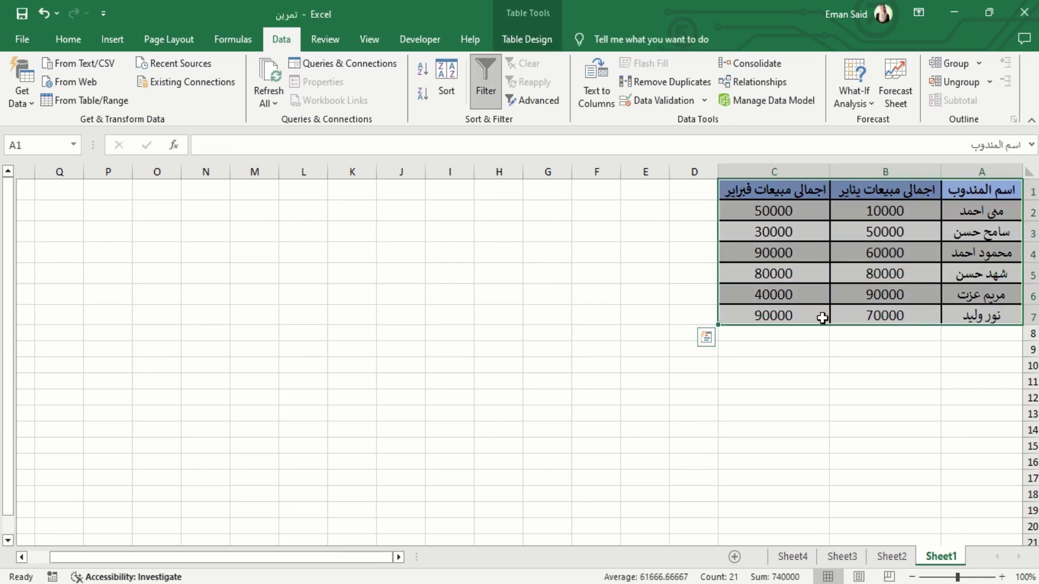
click(114, 38)
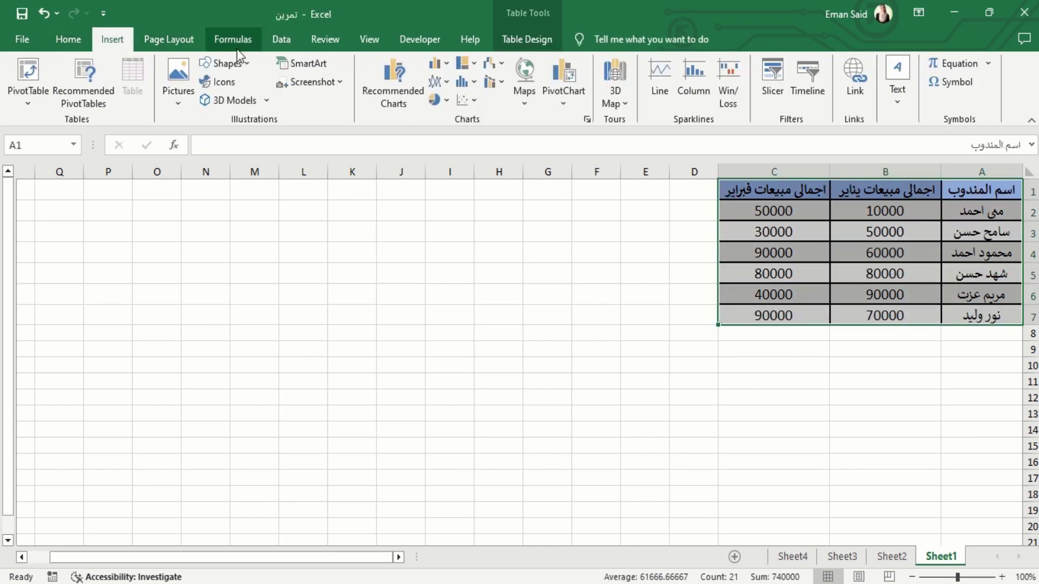
click(393, 75)
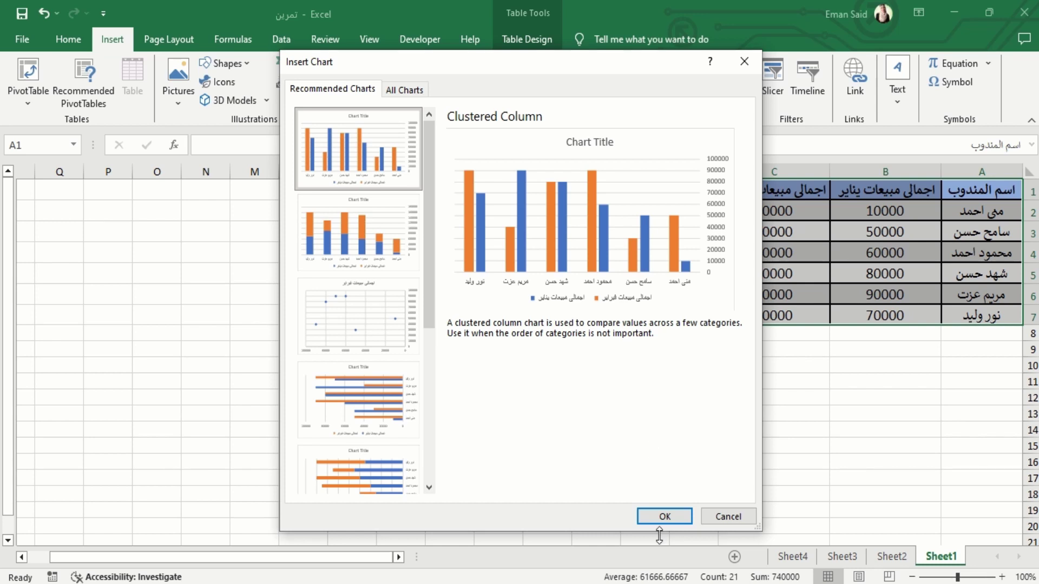
click(663, 517)
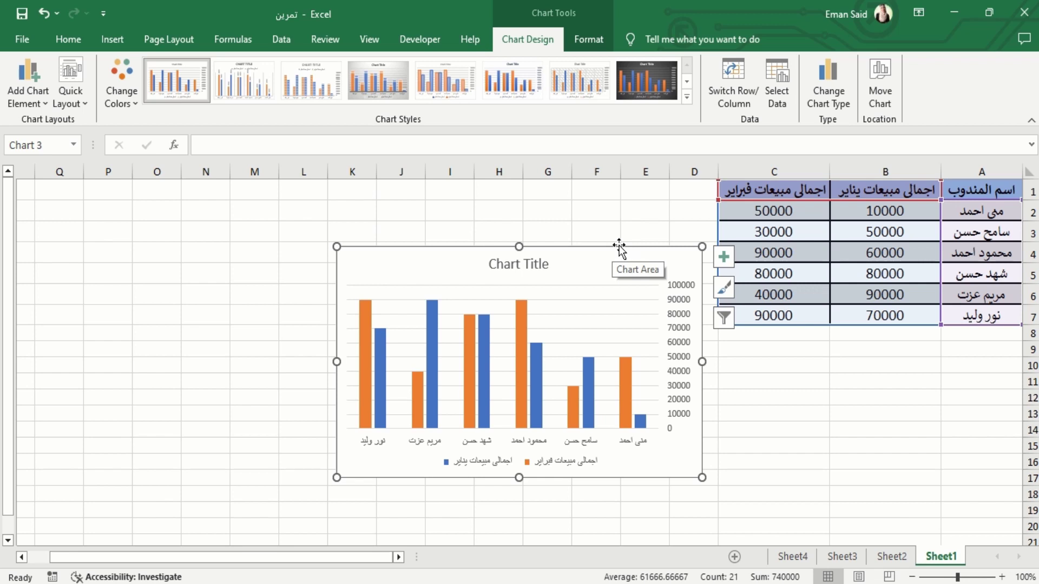
Move the chart away from the table and enlarge it to cover about columns F to N and rows 4 to 19.
drag(619, 246, 498, 247)
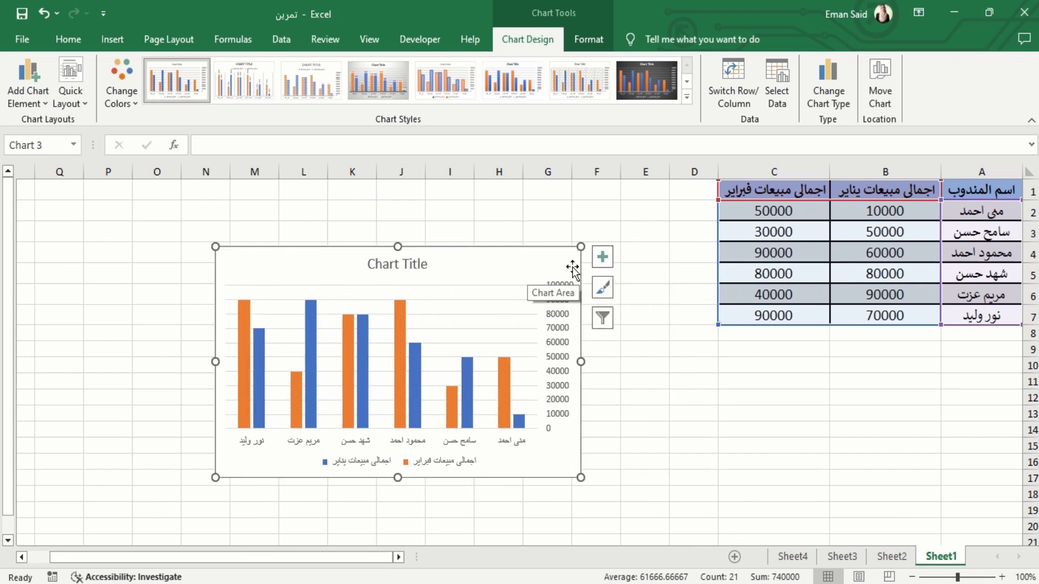
mouse_move(582, 246)
mouse_down()
mouse_move(642, 197)
mouse_move(599, 252)
mouse_up()
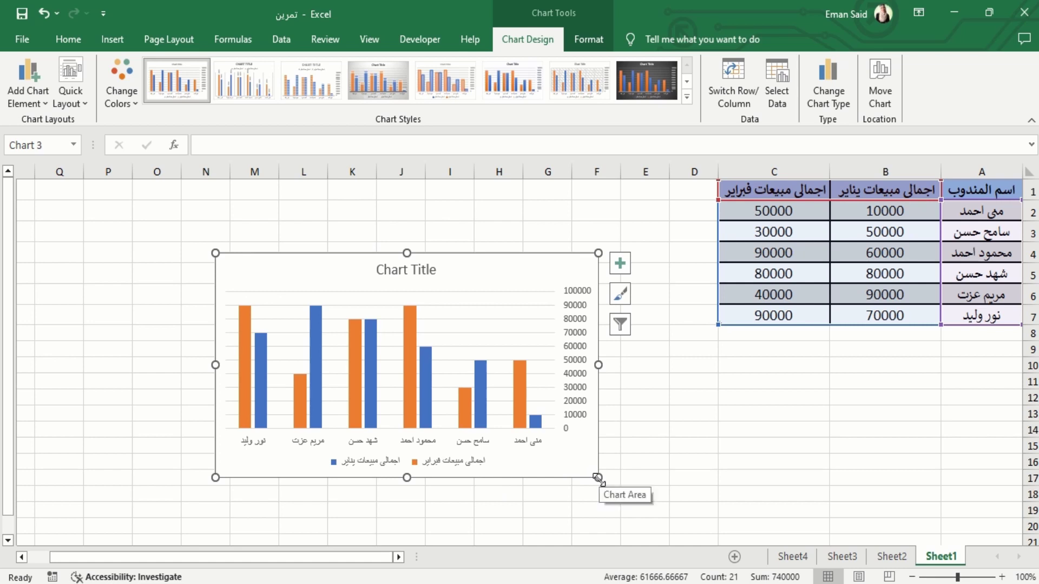
drag(598, 478, 622, 508)
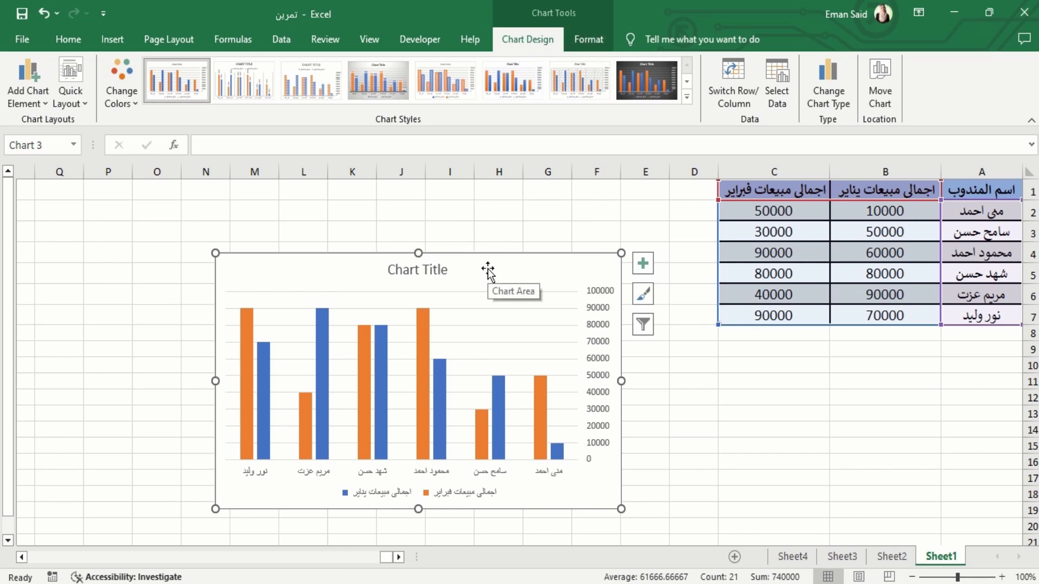
click(776, 426)
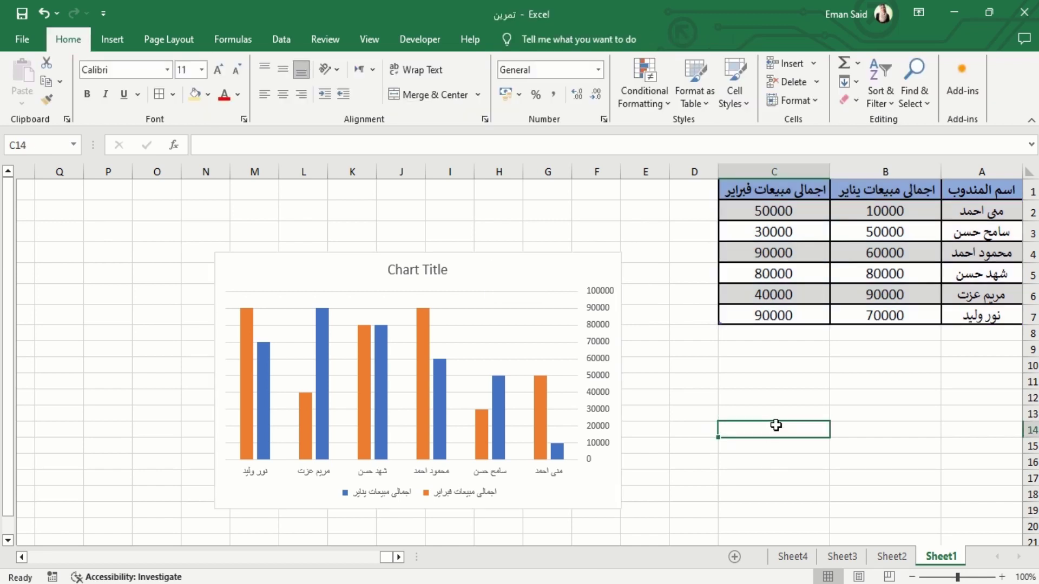
Try two other colorful palettes on the chart, first orange and yellow, then green and blue.
click(470, 274)
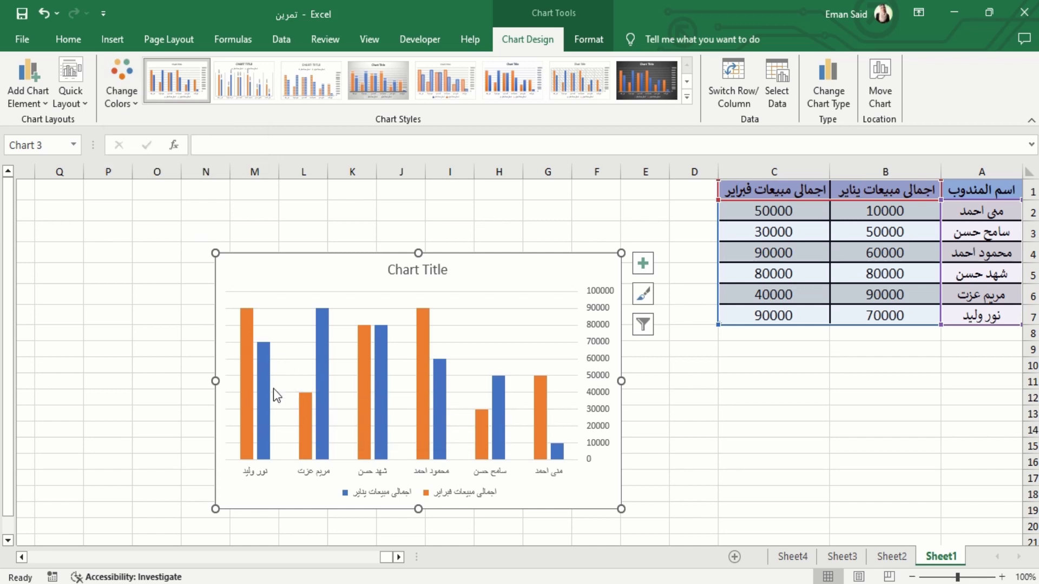
click(124, 99)
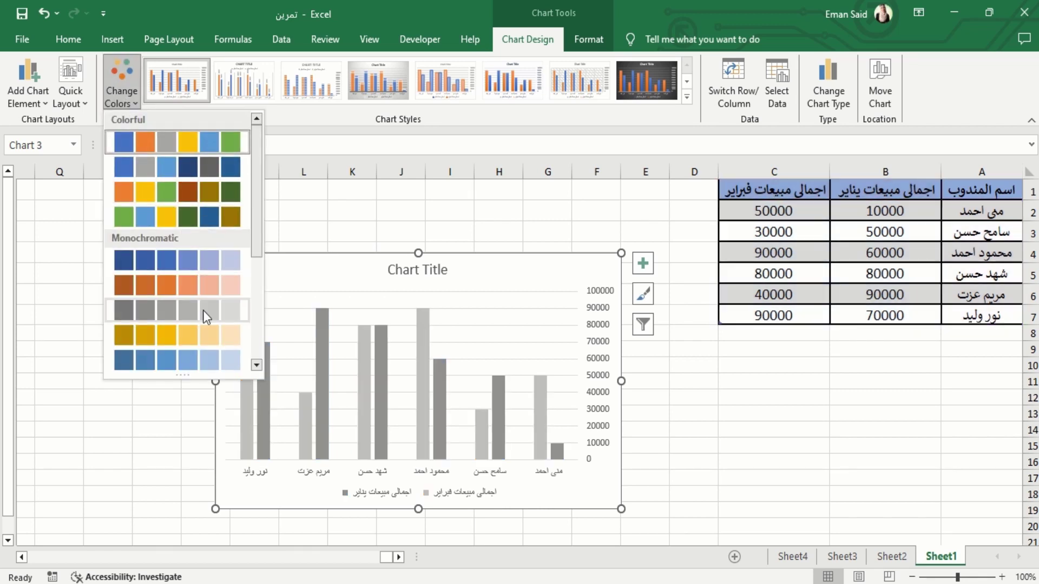
click(207, 192)
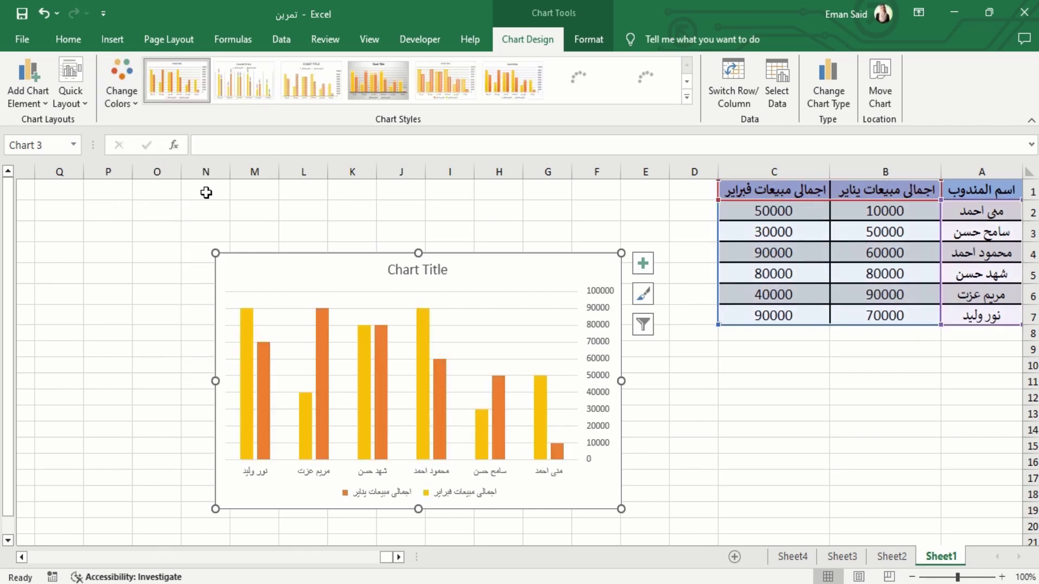
click(121, 96)
click(171, 211)
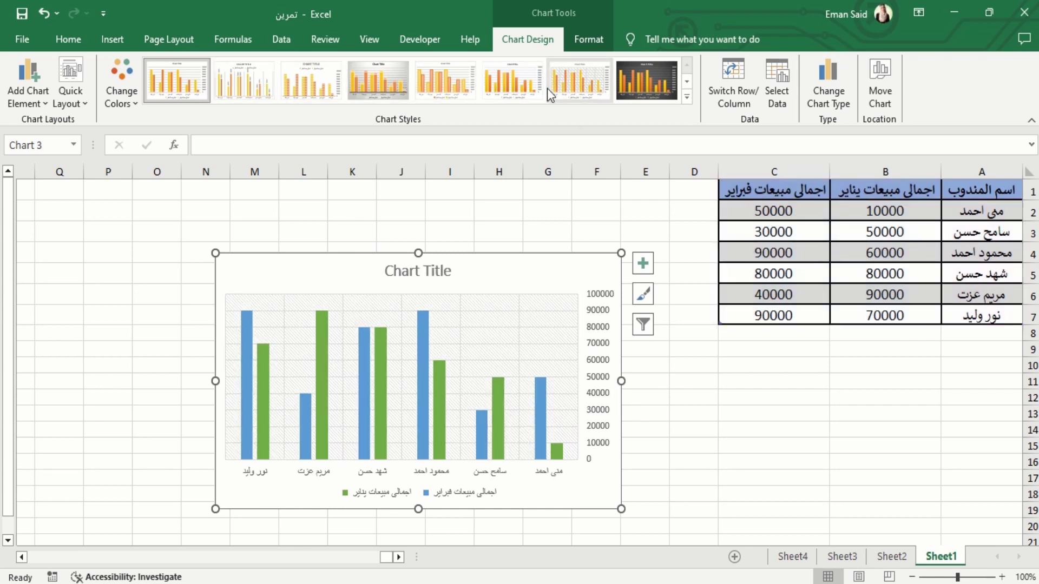
Apply the dark gradient background style to the chart, and swap its rows and columns and back again.
click(687, 99)
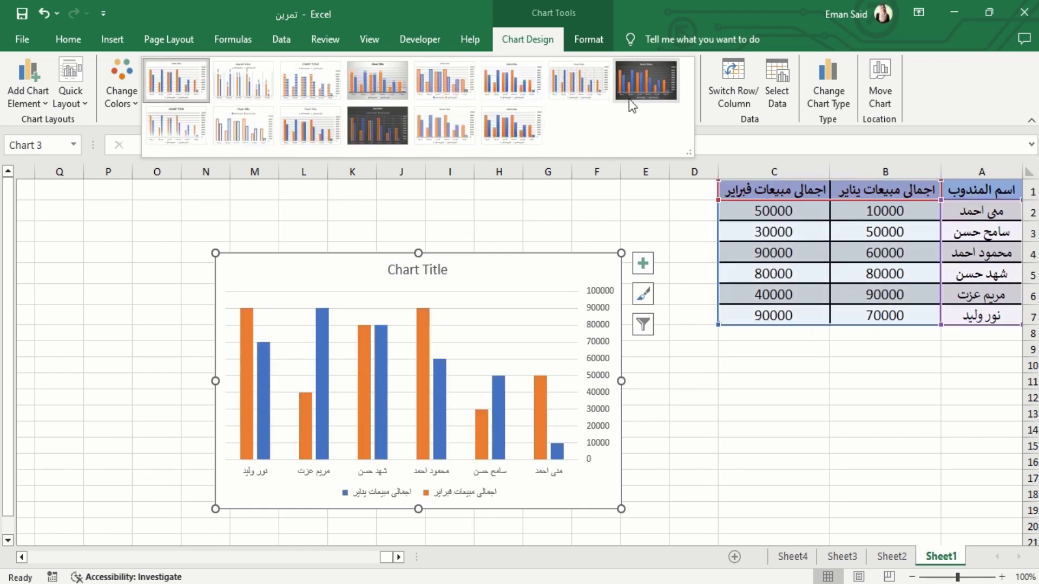
click(645, 77)
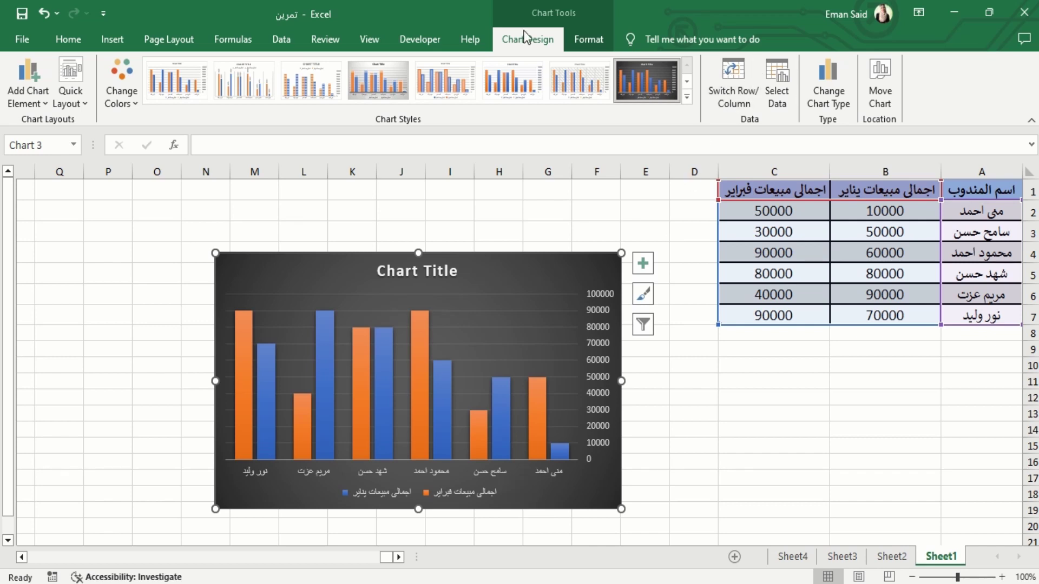
click(733, 74)
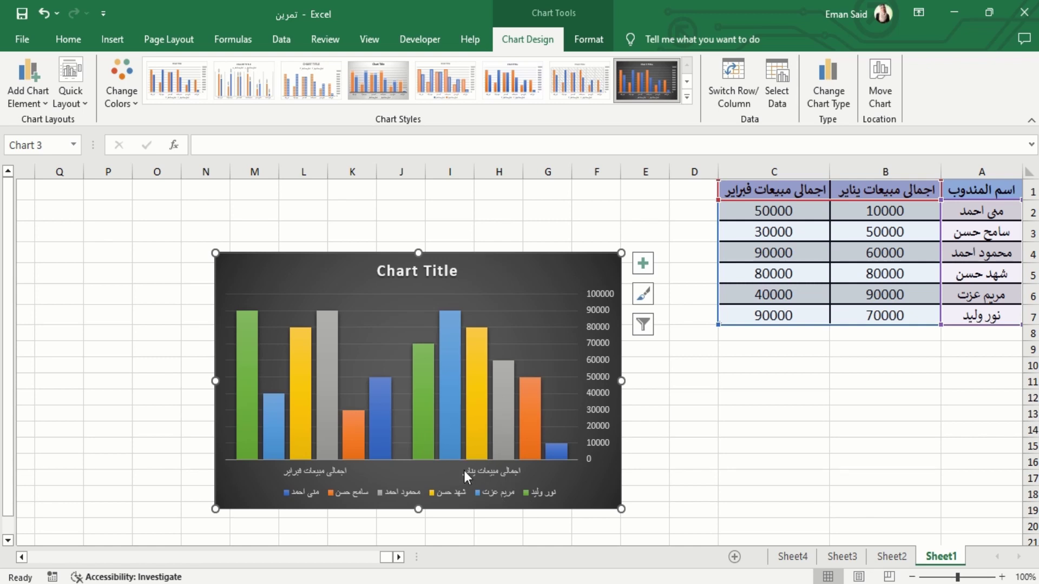
click(733, 80)
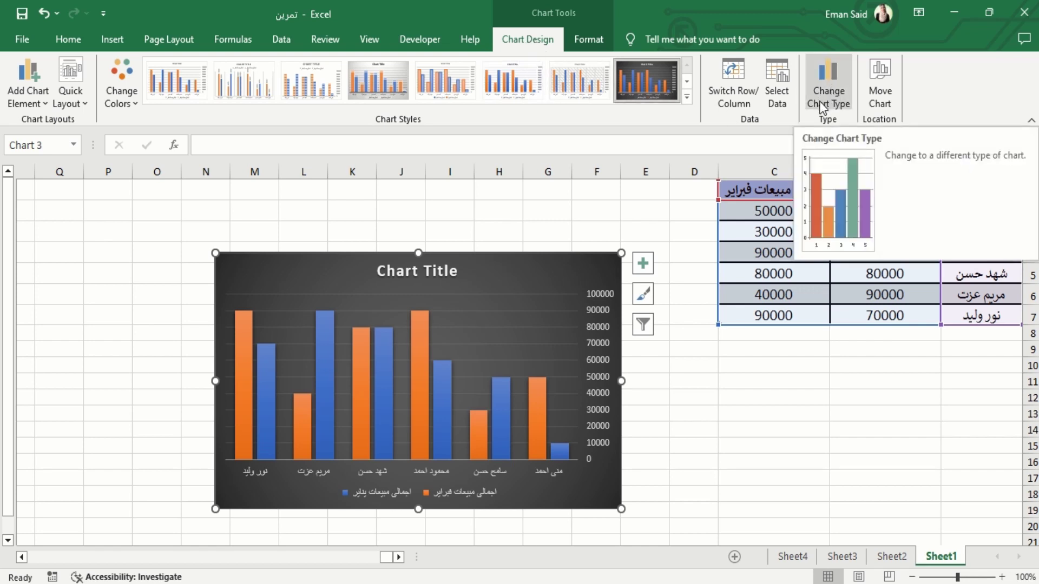
Change the chart type from Clustered Column to 3-D Column, with the representatives along the axis.
click(822, 69)
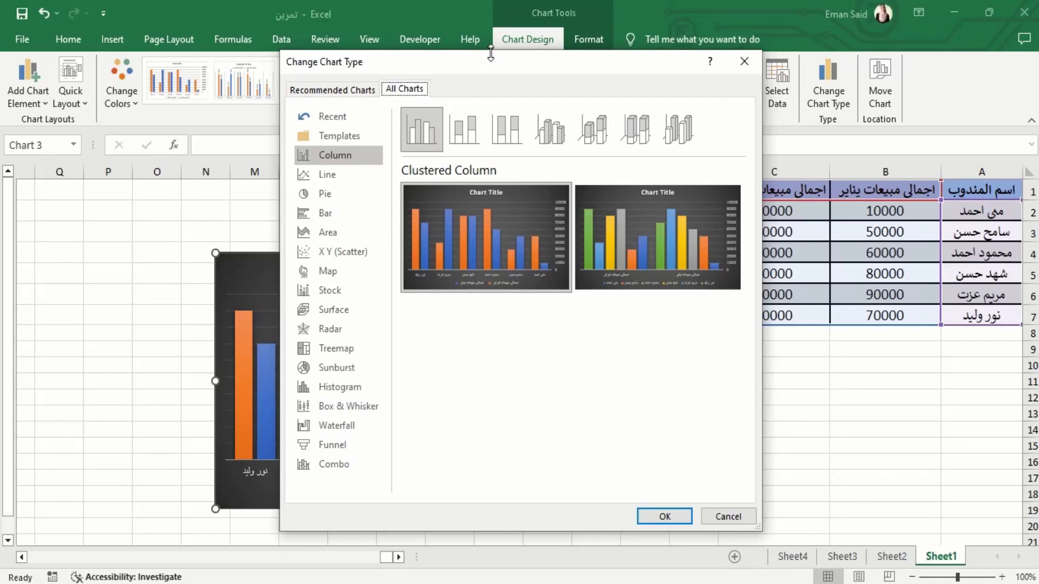
drag(490, 65, 427, 84)
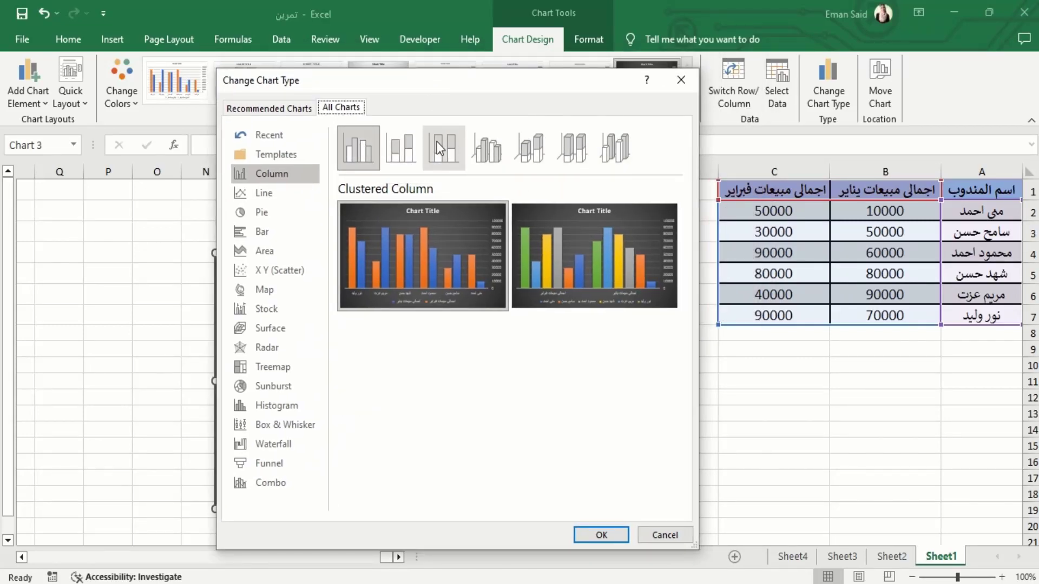
click(620, 152)
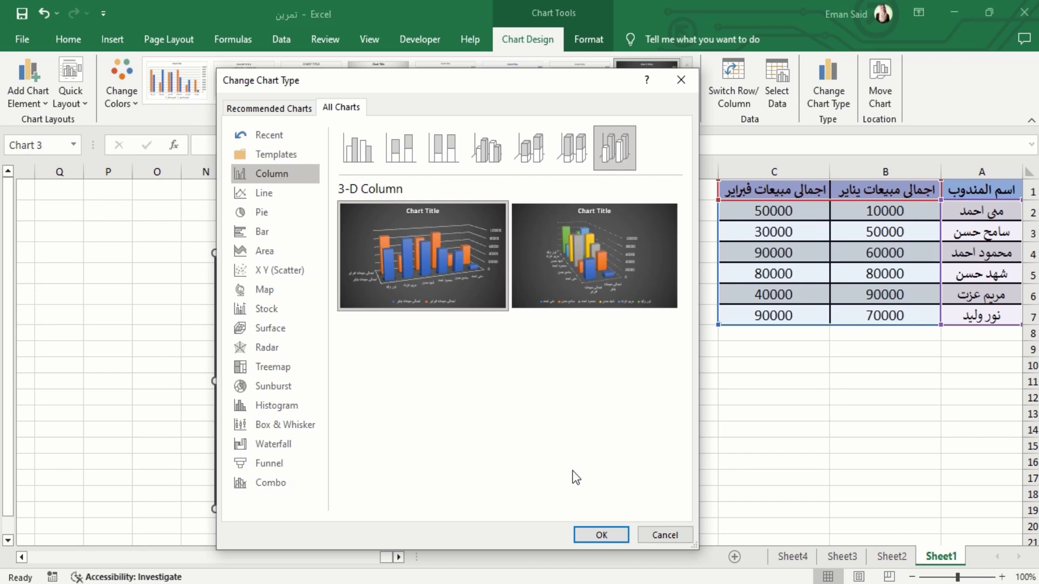
click(598, 535)
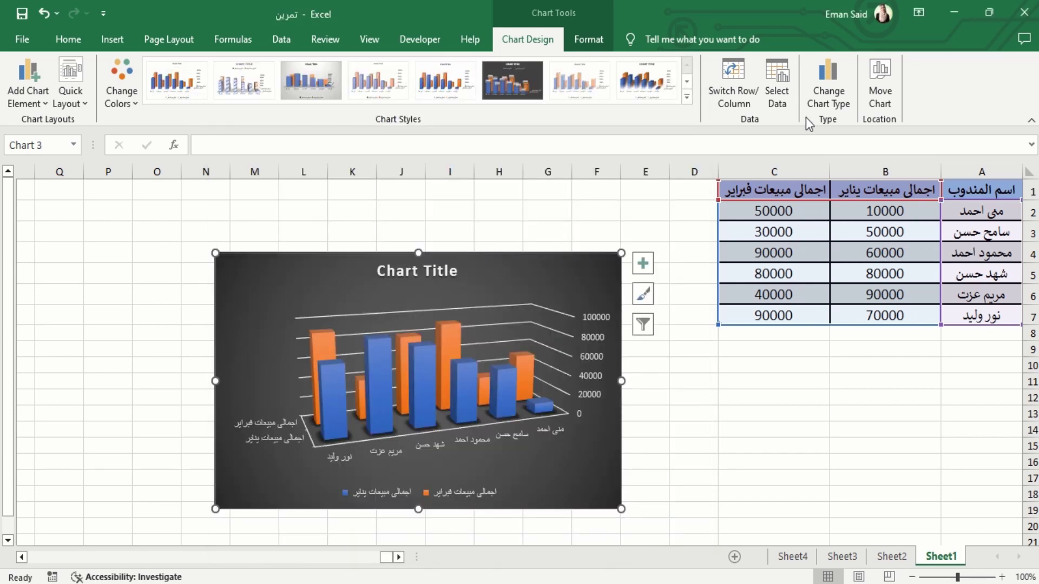
Look through the Line and Pie chart types, try 3-D Pie on the chart, and undo the type change.
click(825, 73)
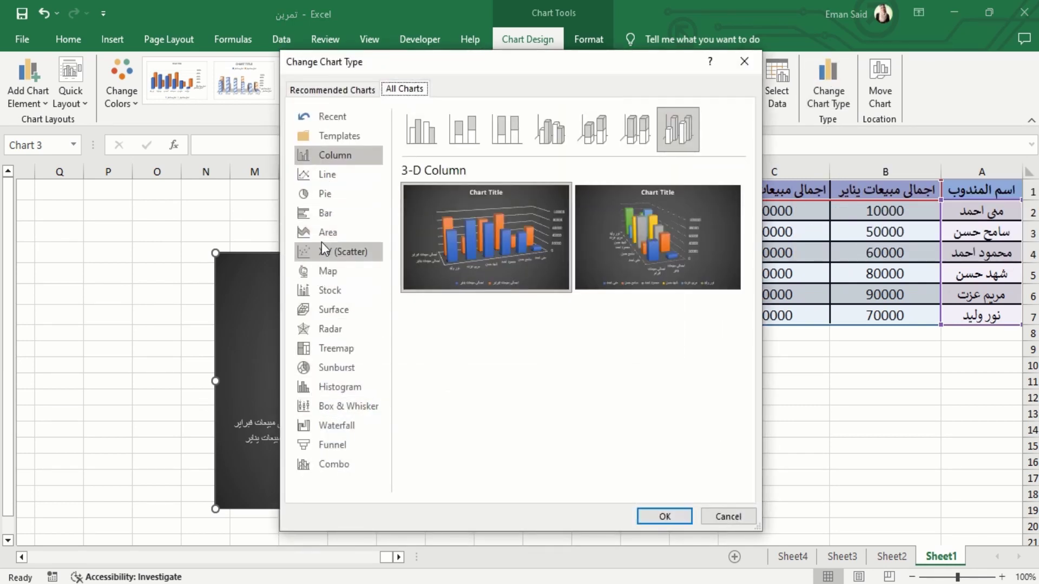
click(338, 177)
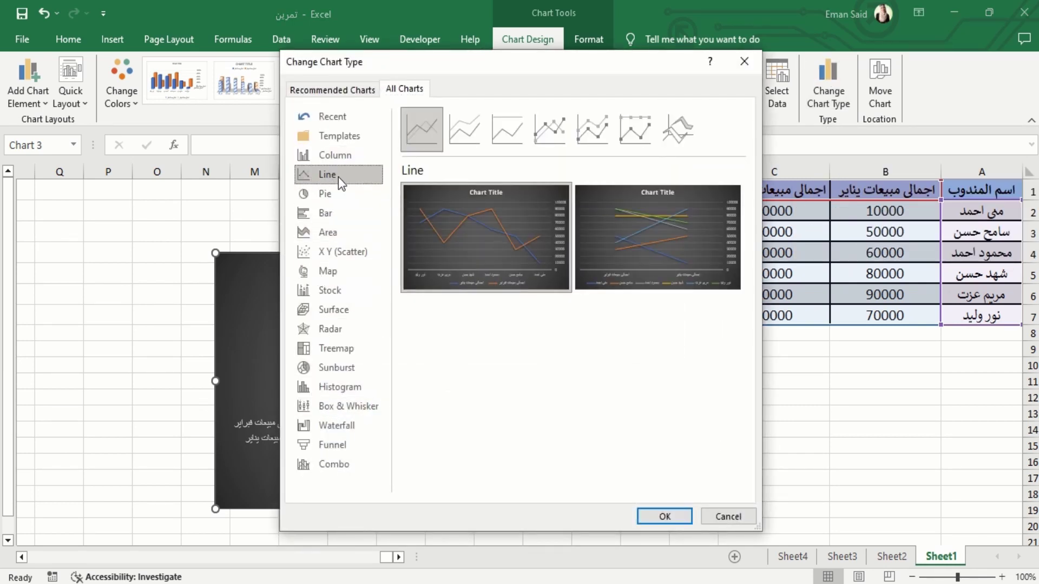
click(319, 196)
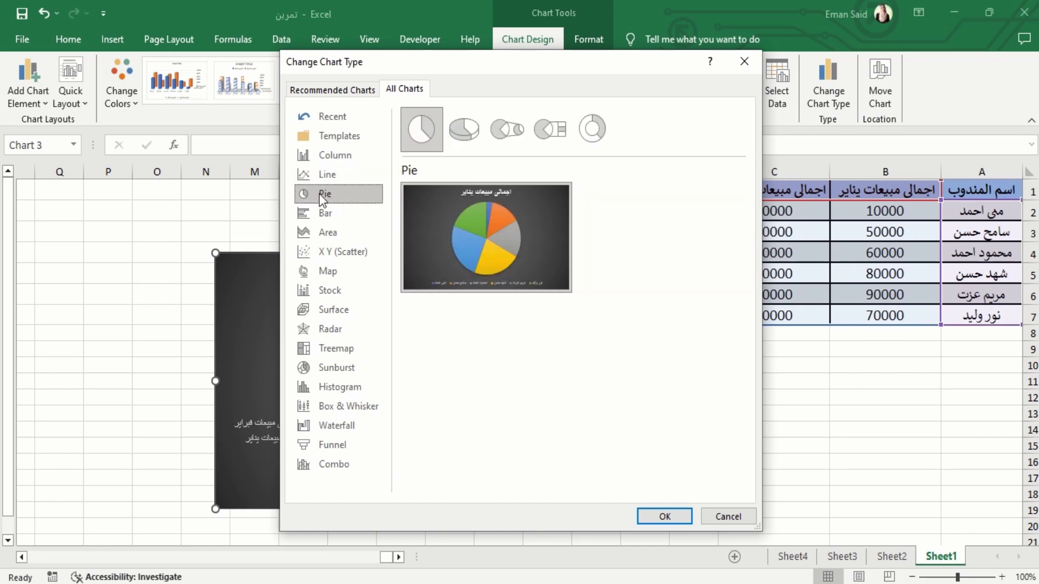
click(464, 131)
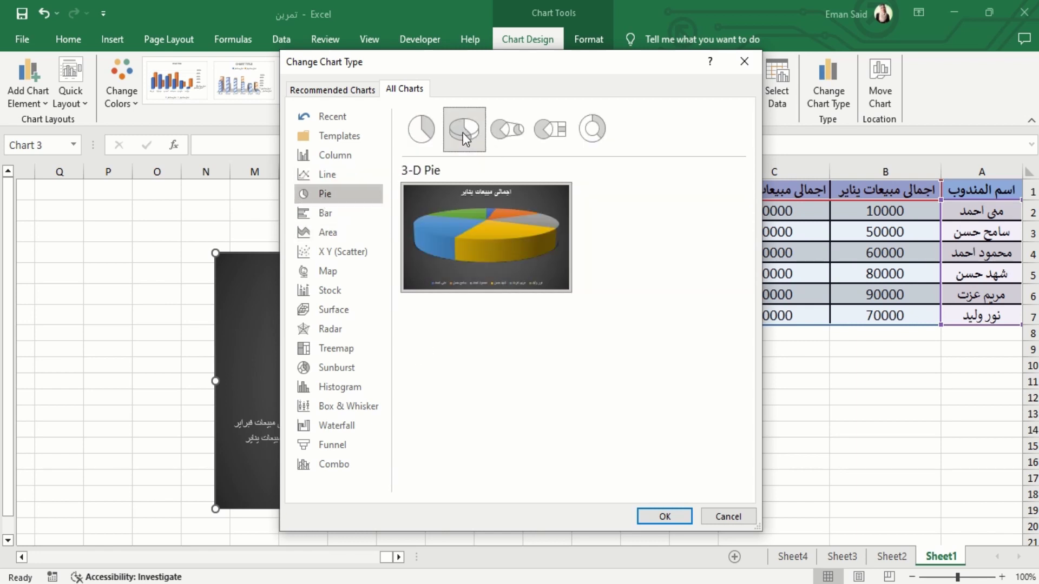
click(685, 518)
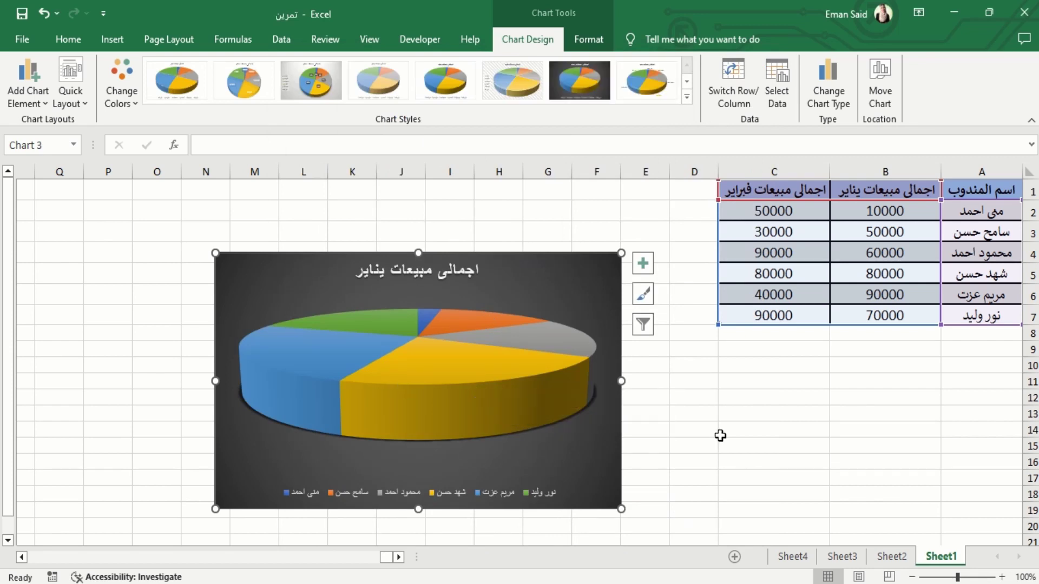
key(ctrl+z)
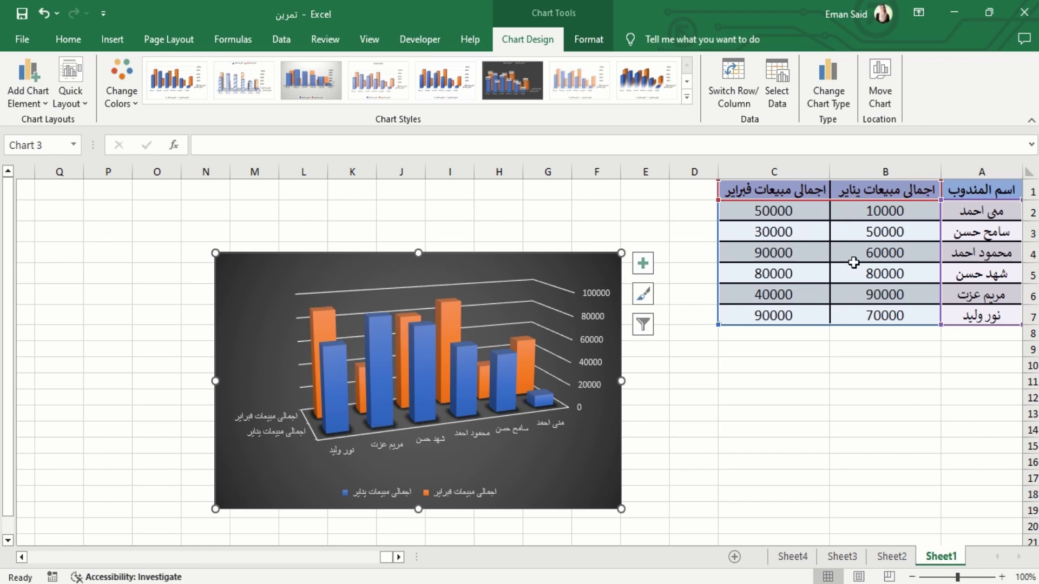
Set the January sales in cell B3 to 100000 and check the matching column in the chart.
click(874, 230)
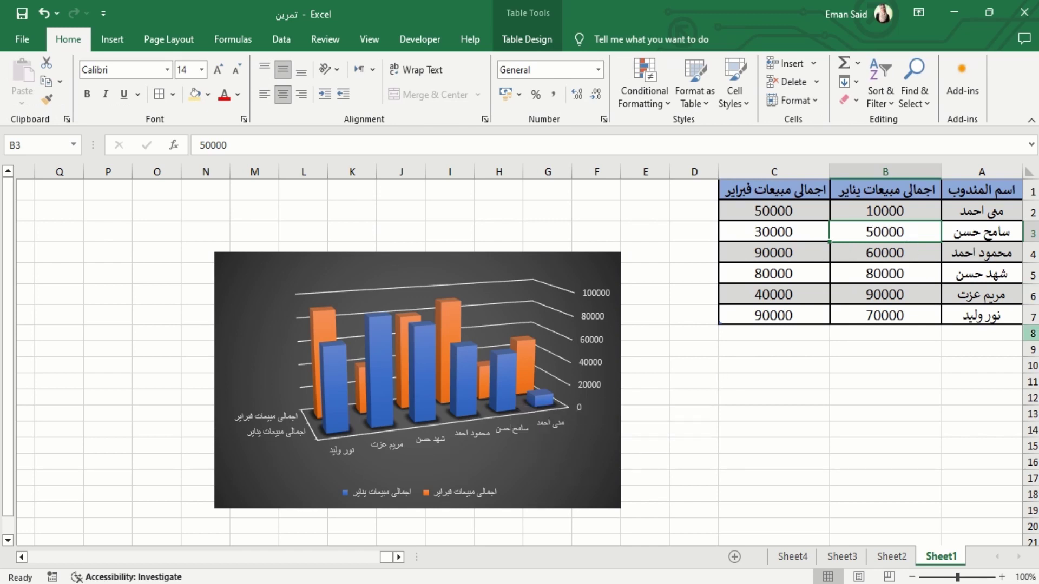
text(100000)
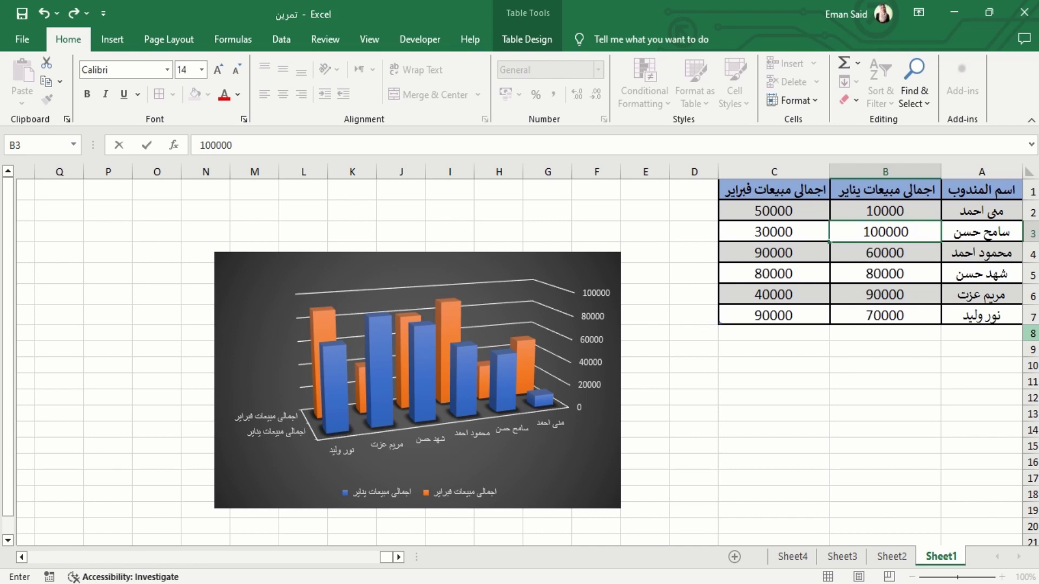
key(Return)
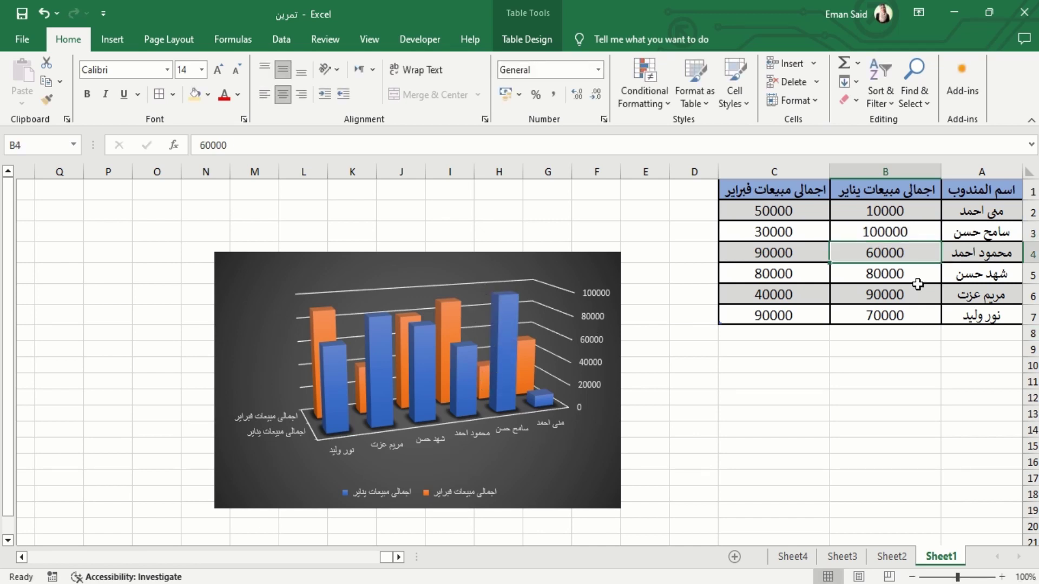
mouse_move(522, 302)
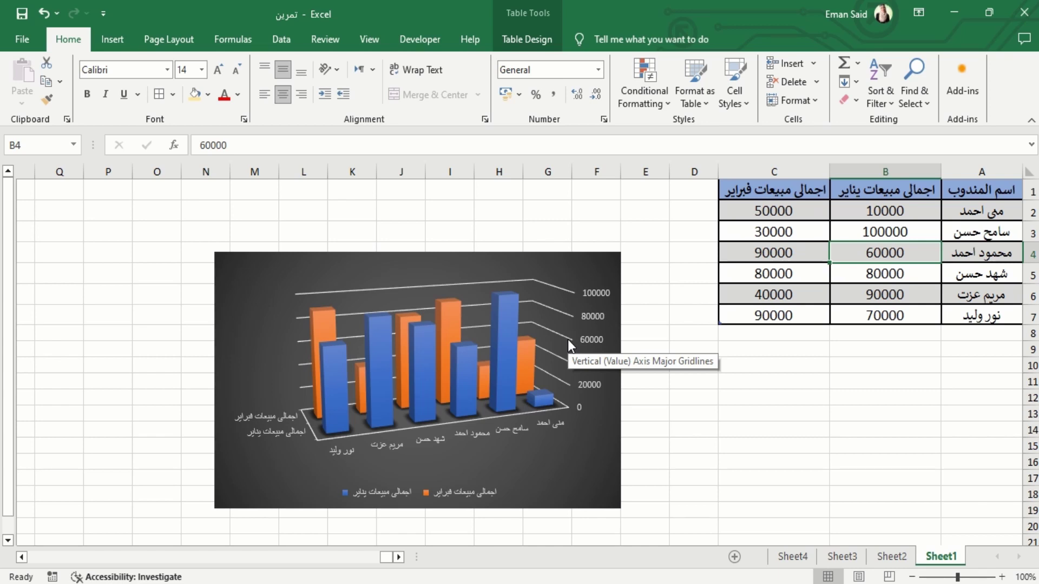
Add a chart title above the 3-D column chart and set its text to "المبيعات".
click(594, 497)
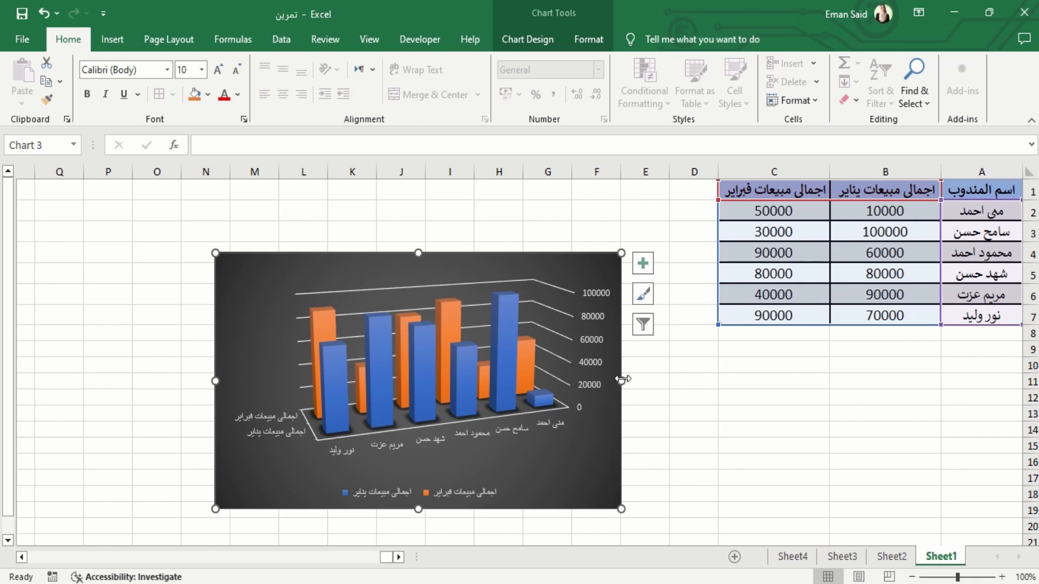
click(642, 264)
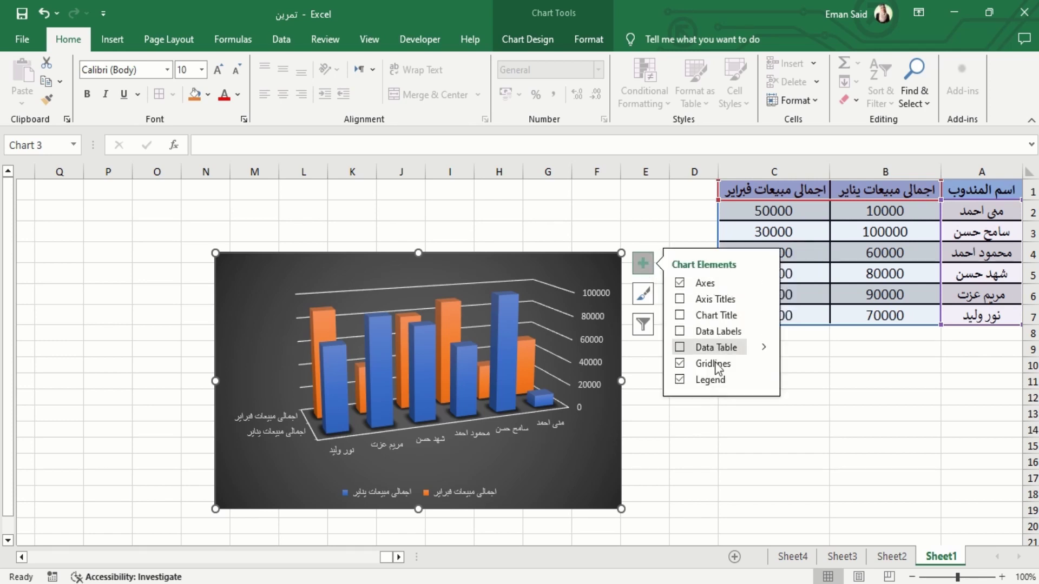
click(681, 316)
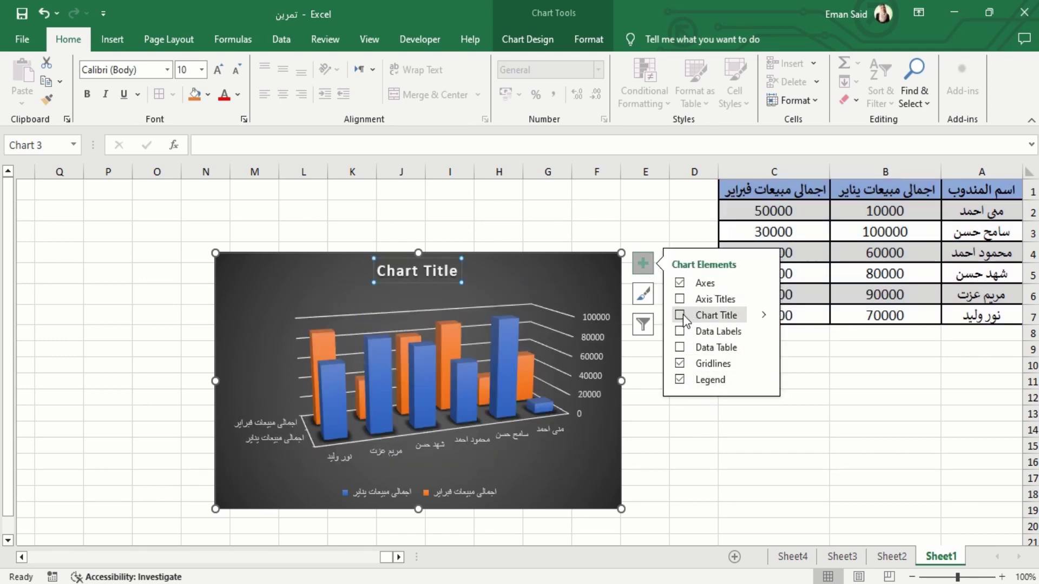
triple_click(443, 270)
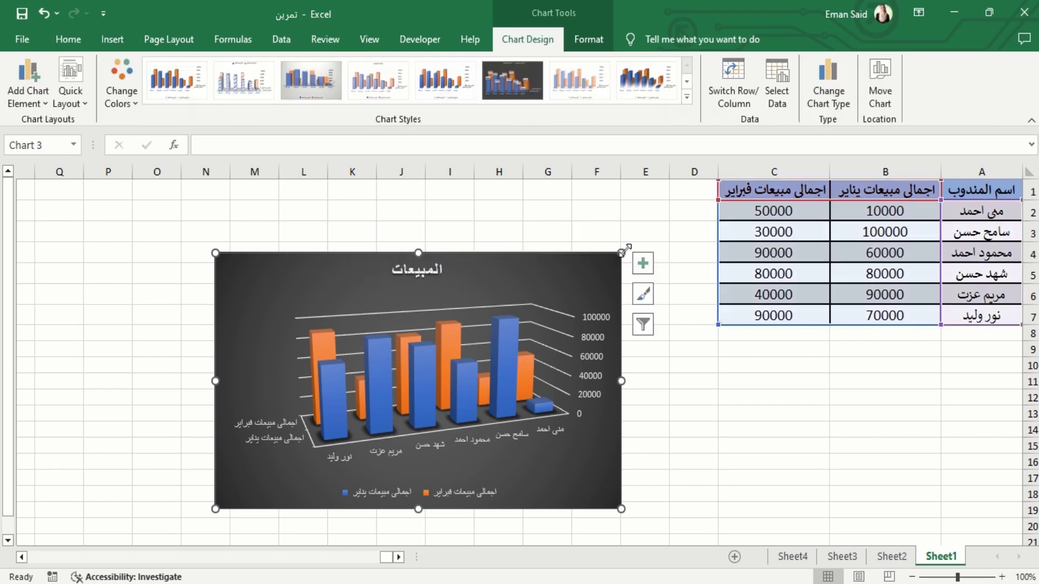
Fill the January sales columns in the chart with the light blue water droplets texture.
click(584, 40)
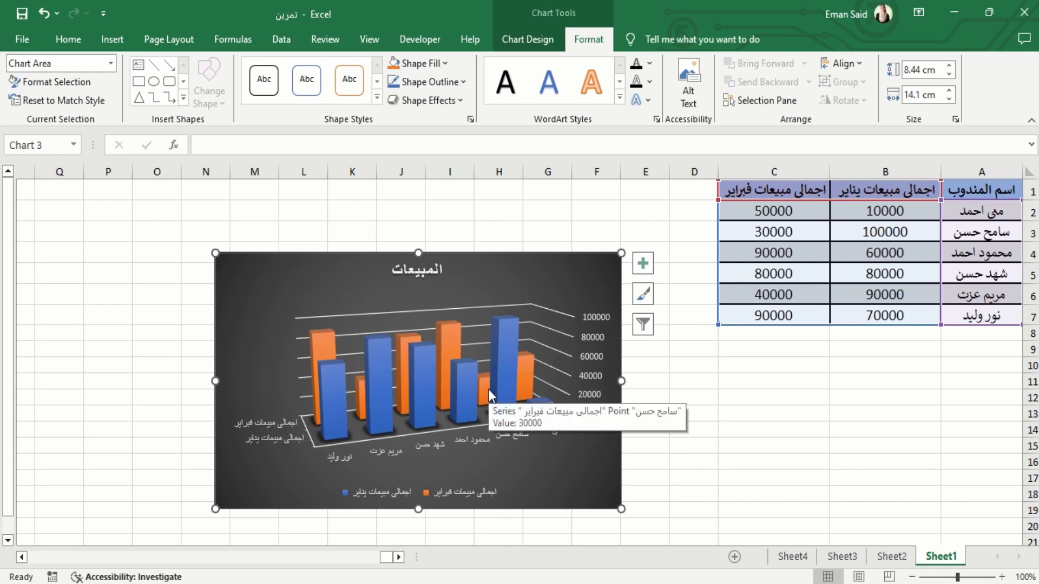
click(427, 384)
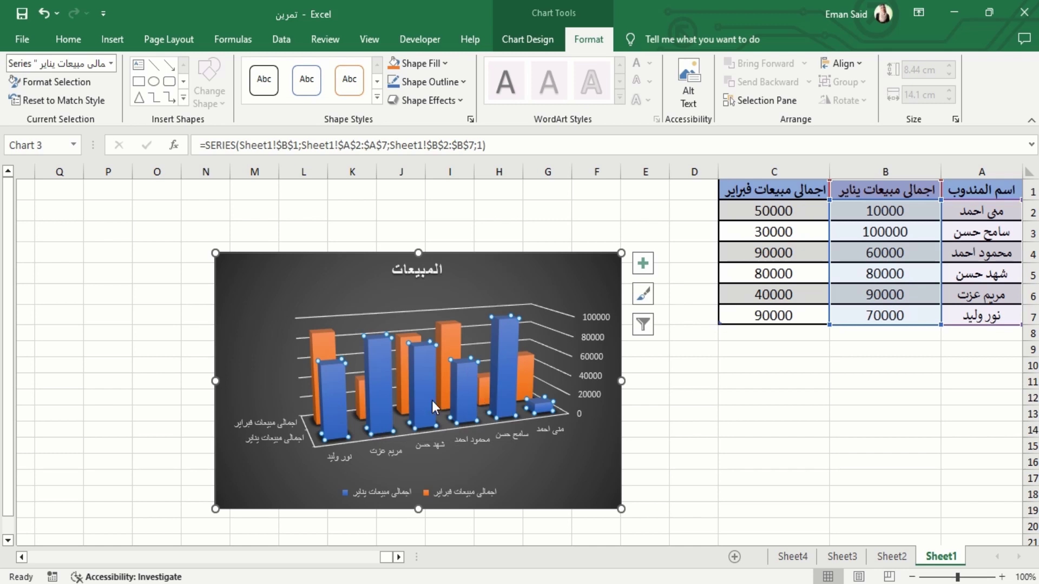
click(378, 98)
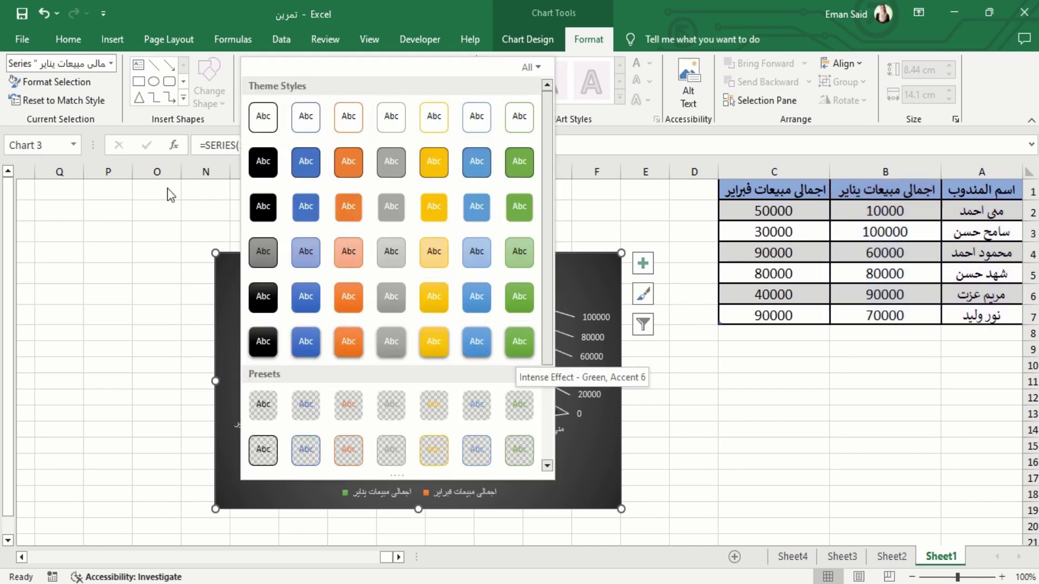
click(168, 190)
click(443, 64)
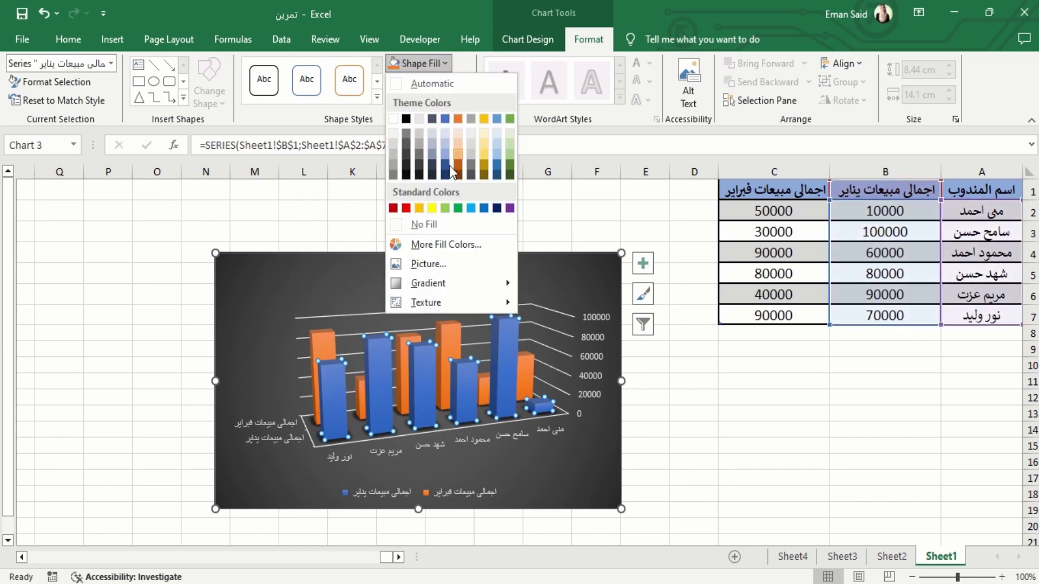
mouse_move(477, 308)
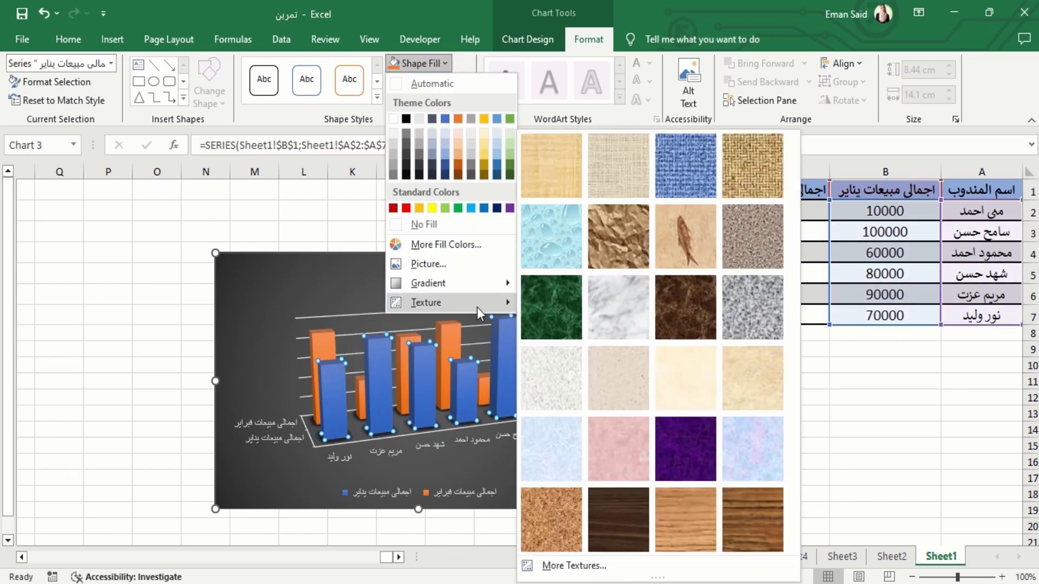
click(560, 247)
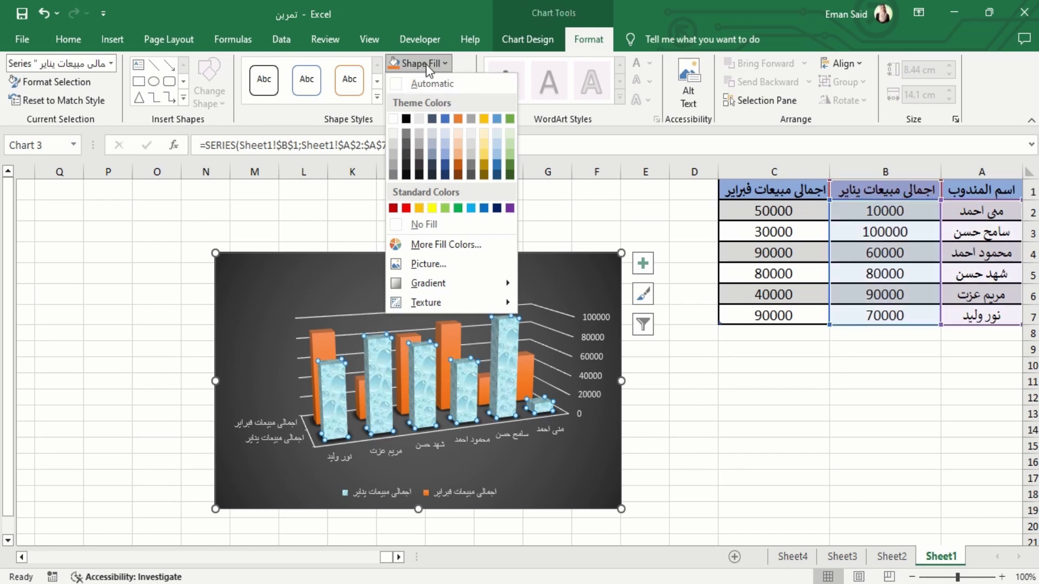
mouse_move(428, 299)
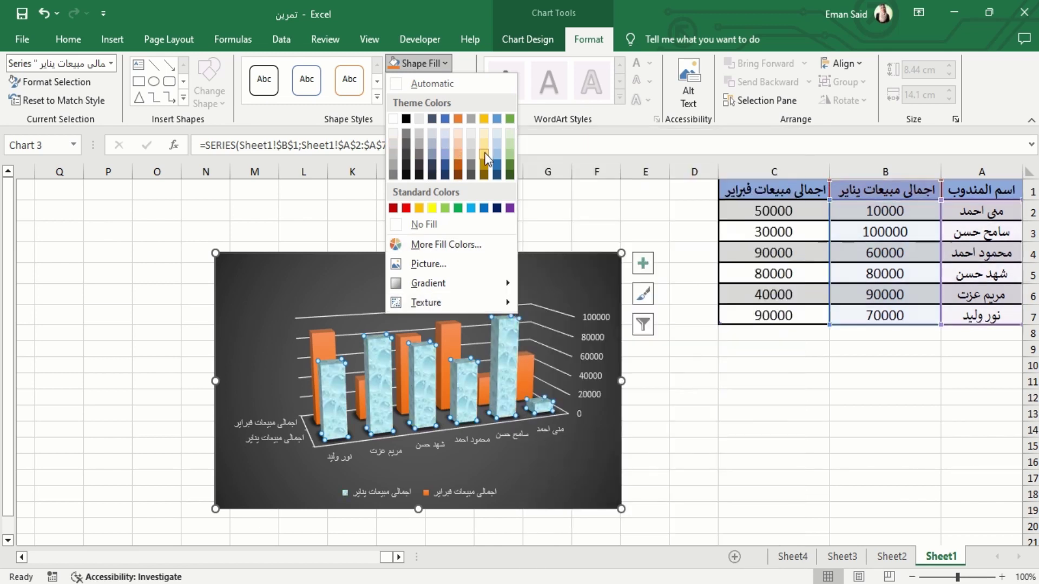
click(326, 341)
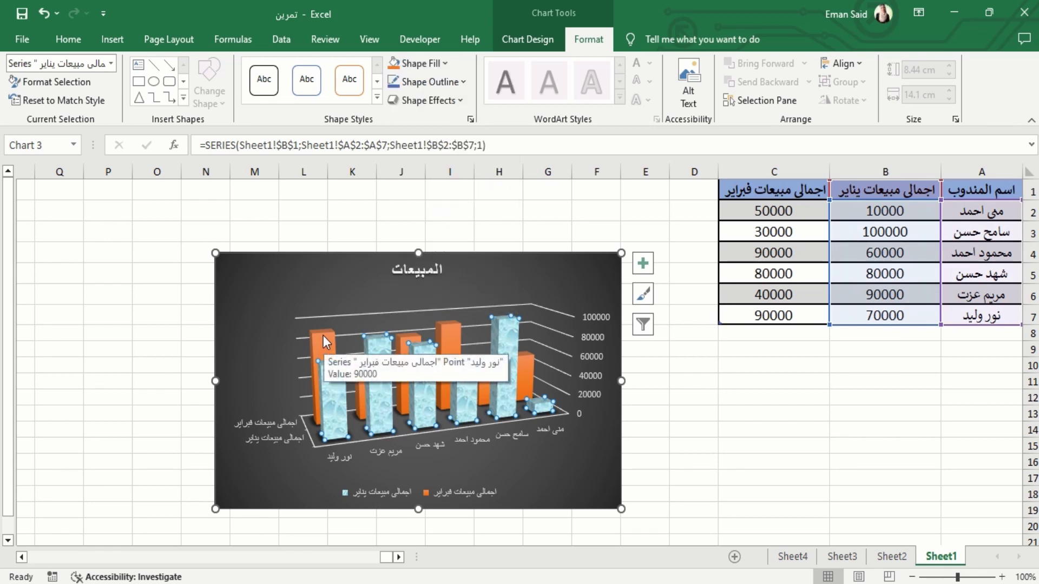
Fill the February sales columns in the chart with the standard red colour.
click(323, 336)
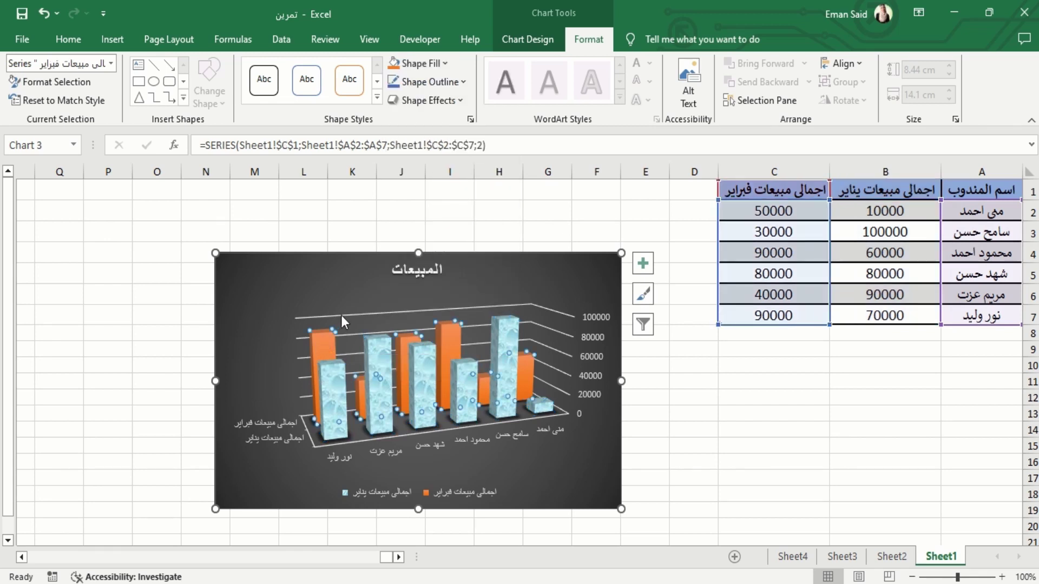
click(444, 64)
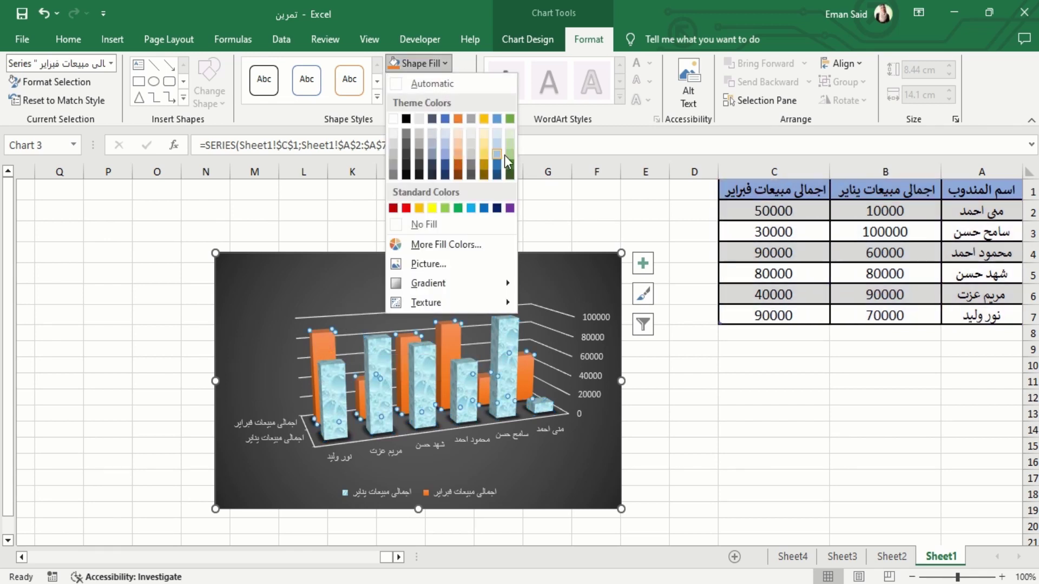
click(406, 209)
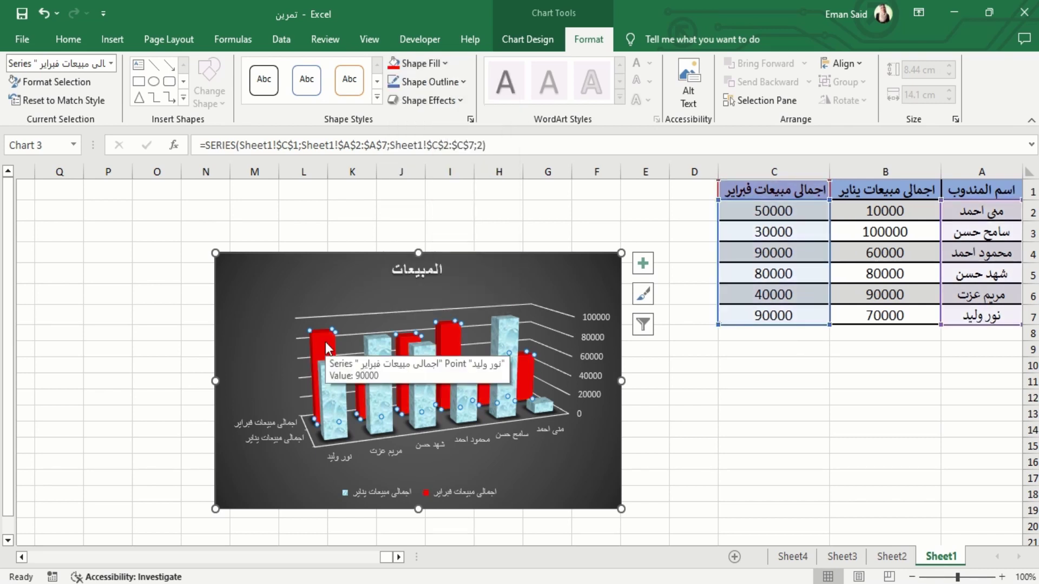
Look over the WordArt styles, try 16-point white text without bold on the whole chart, and undo the text formatting.
click(609, 375)
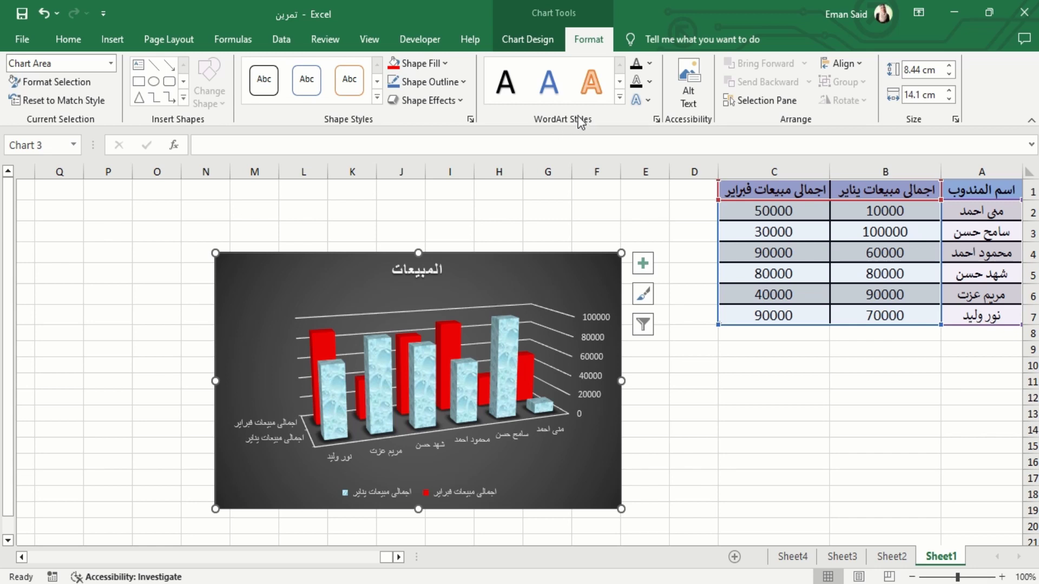
click(620, 98)
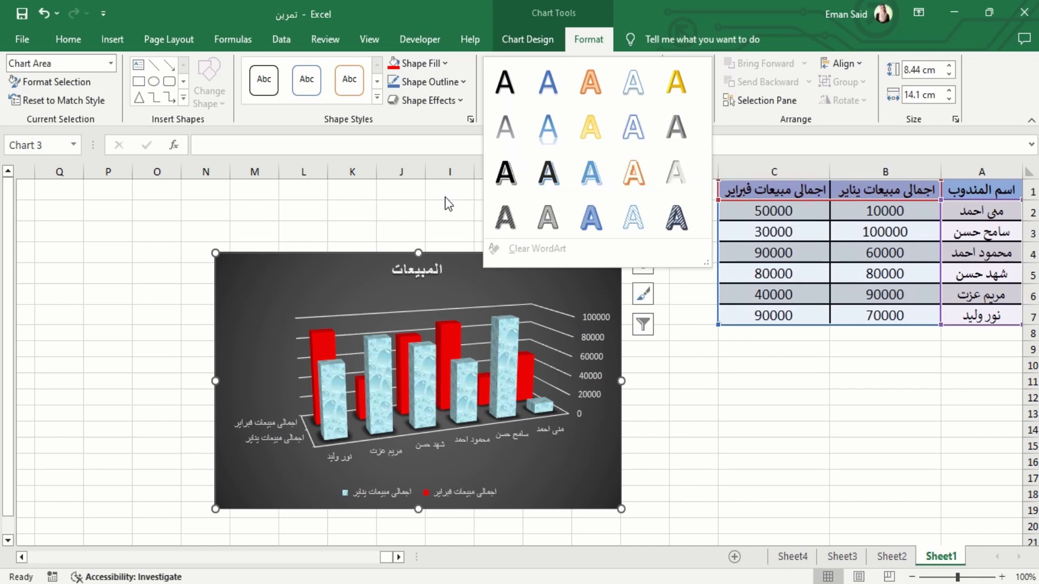
click(421, 254)
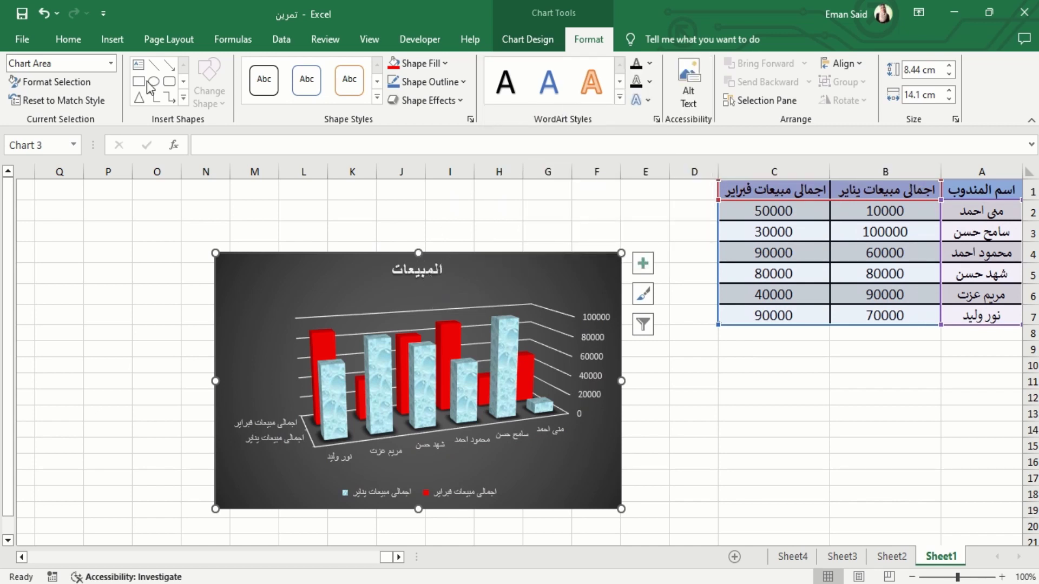
click(70, 39)
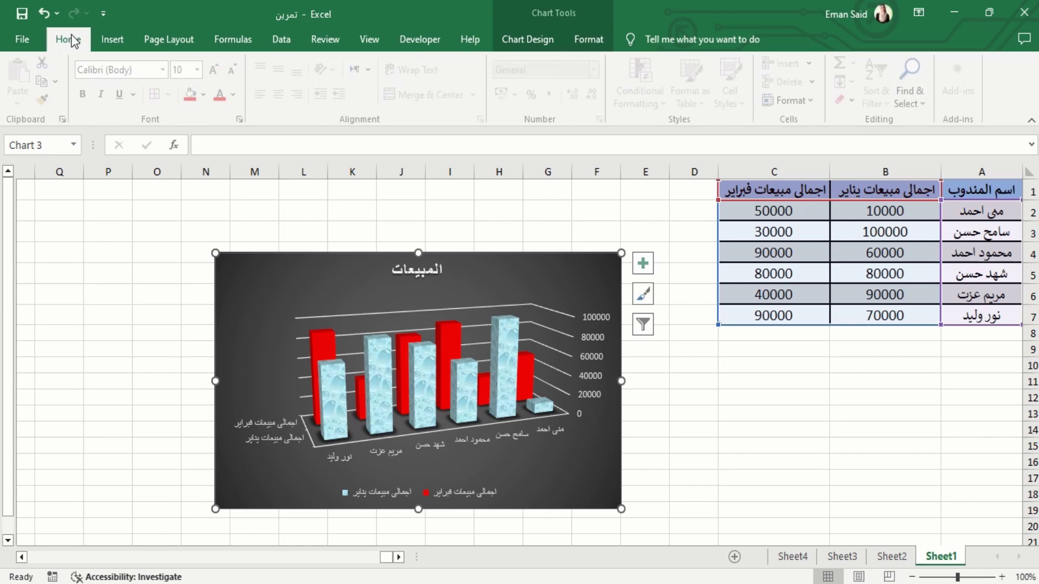
click(218, 70)
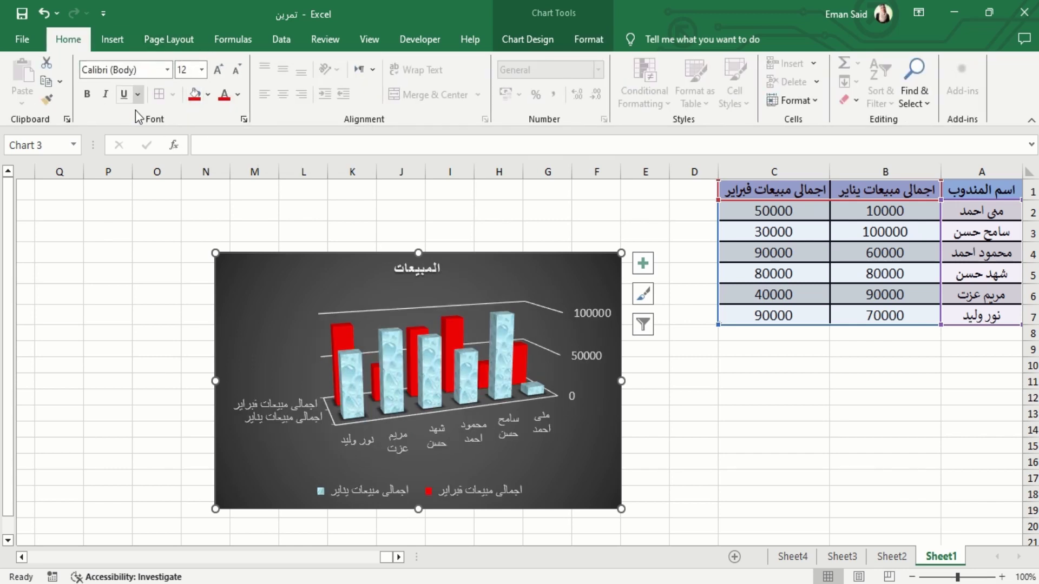
click(220, 74)
click(220, 73)
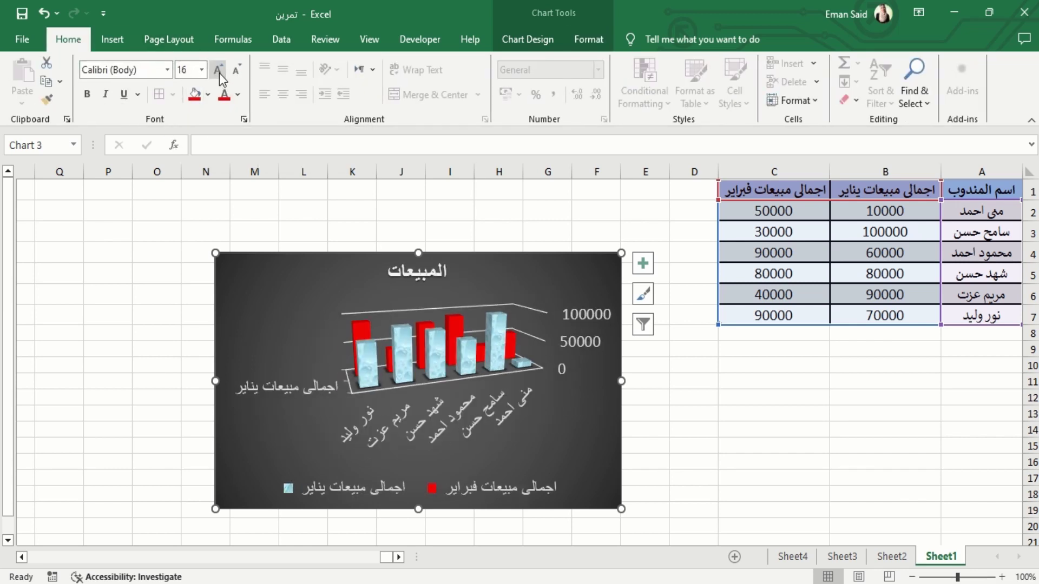
click(88, 96)
click(237, 95)
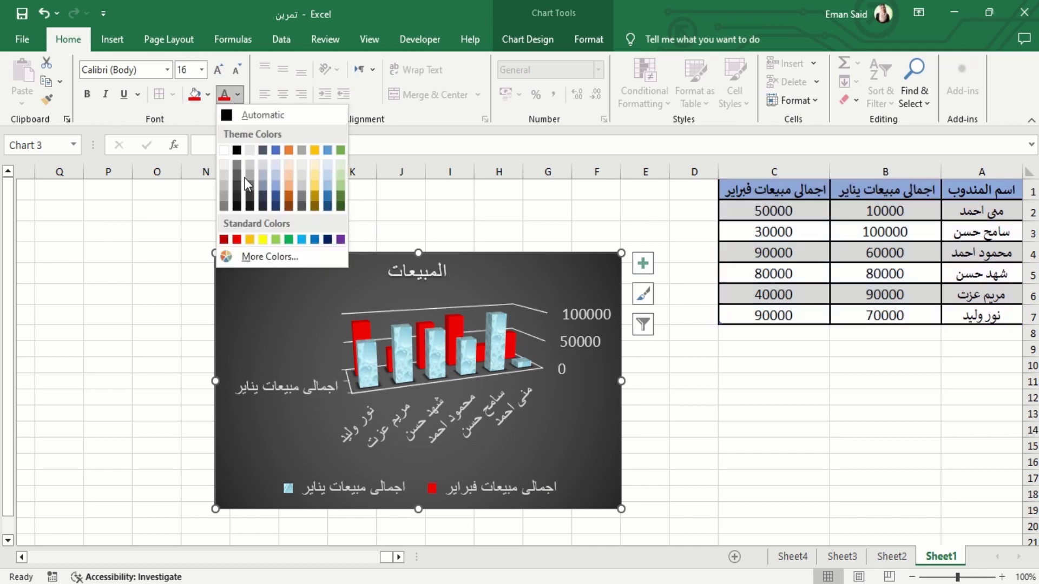
click(224, 149)
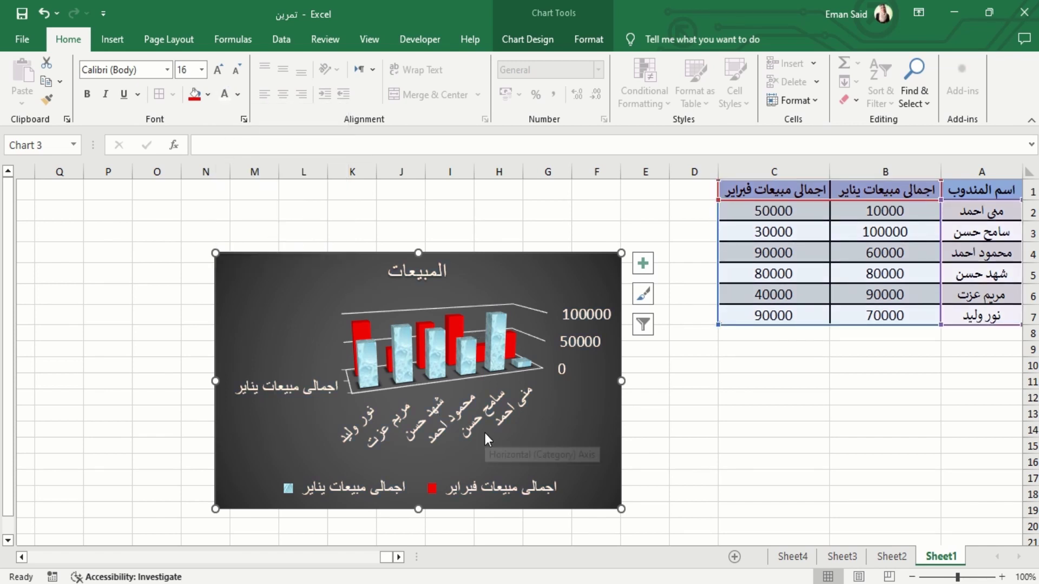
key(ctrl+z)
key(ctrl+z)
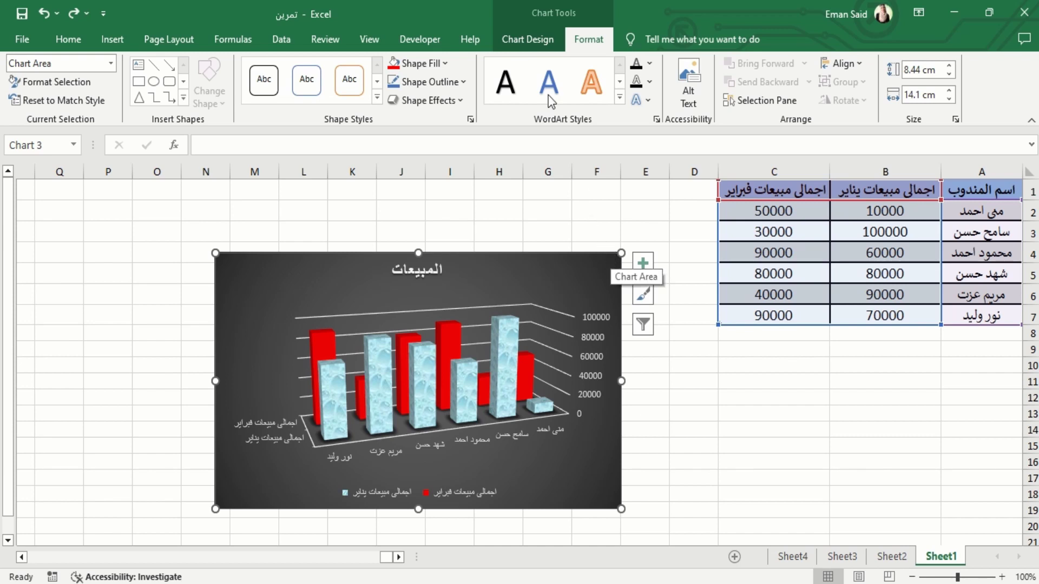
Move the chart to a new sheet named "رسم بيانى", and compare that sheet with Sheet1.
click(525, 34)
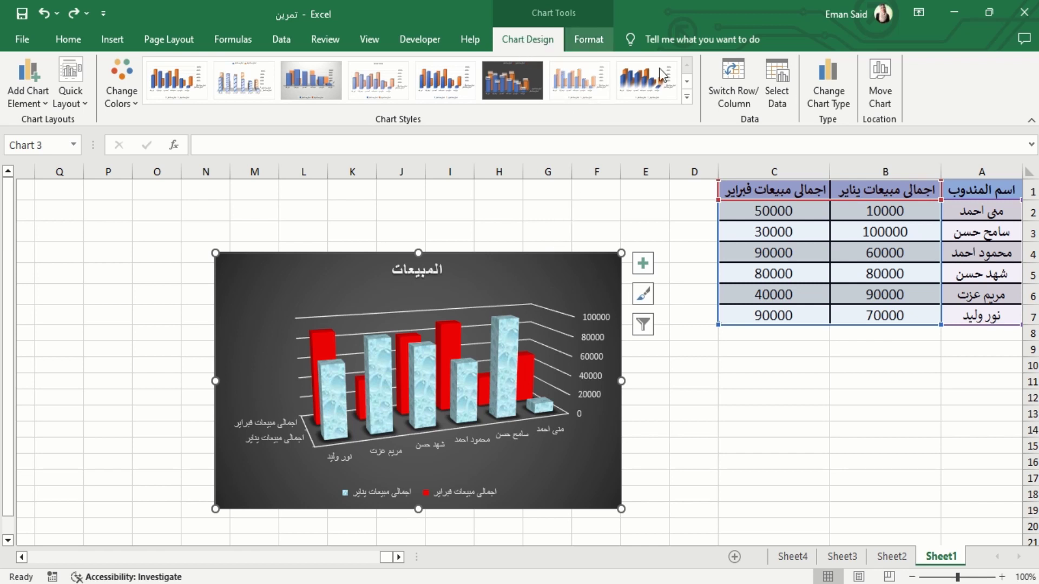
click(880, 76)
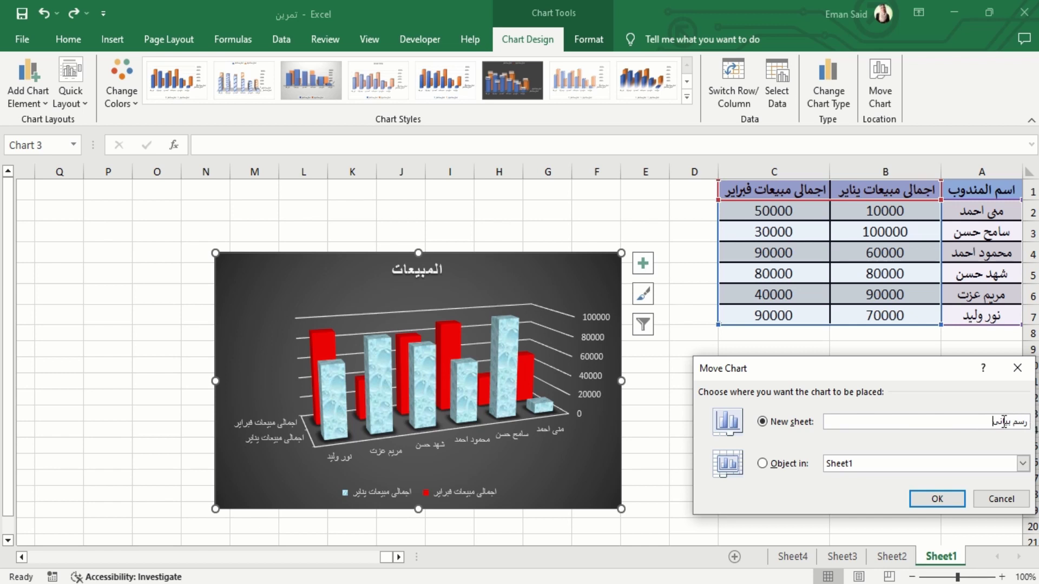
click(947, 502)
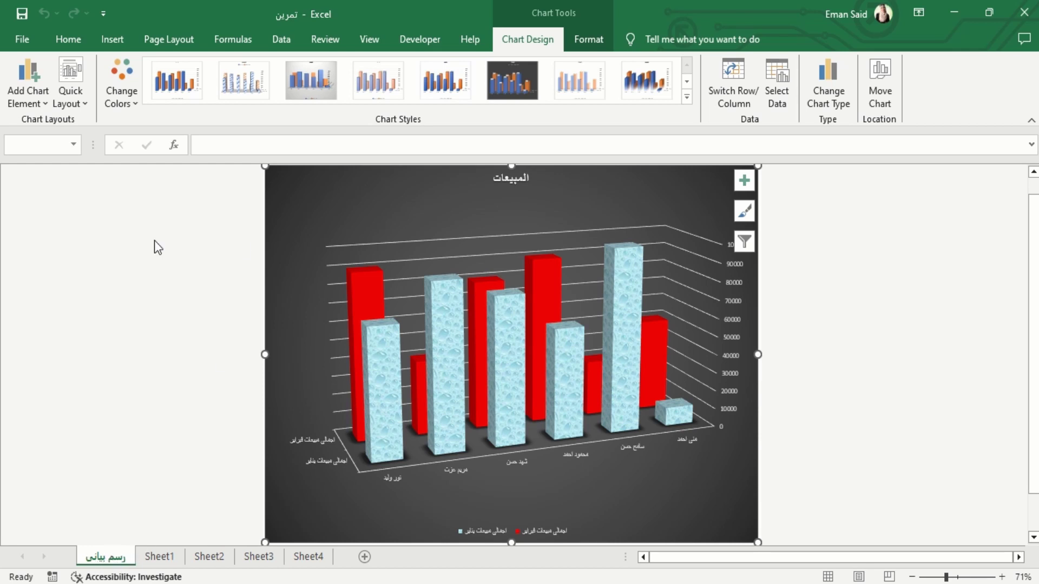
click(62, 310)
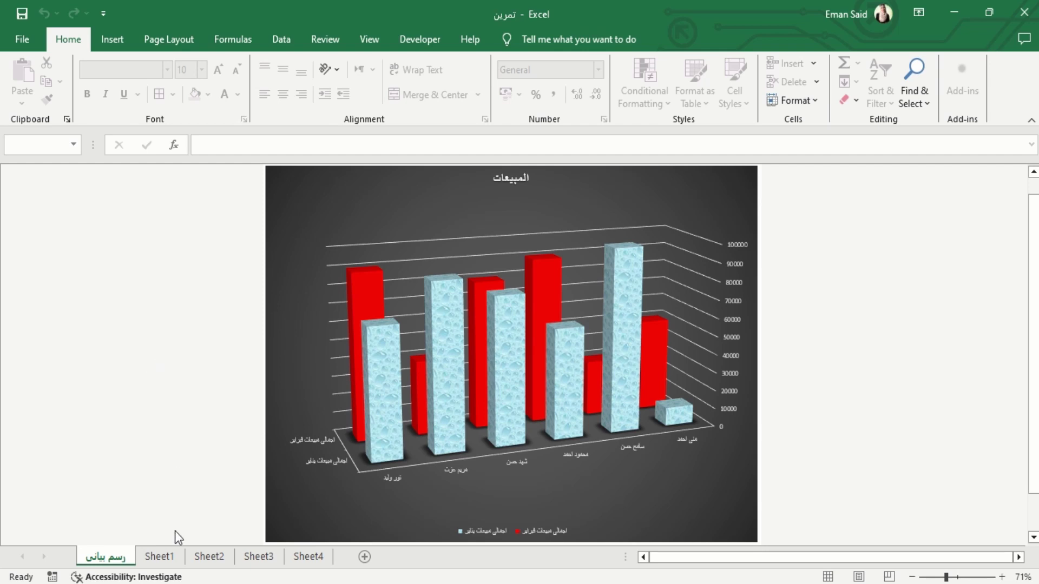
click(169, 556)
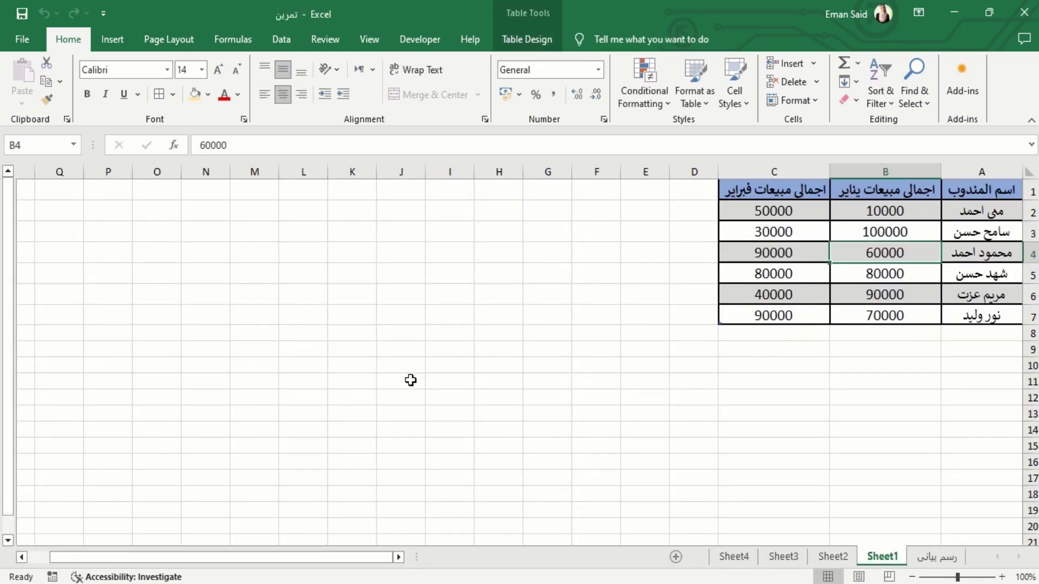
click(931, 556)
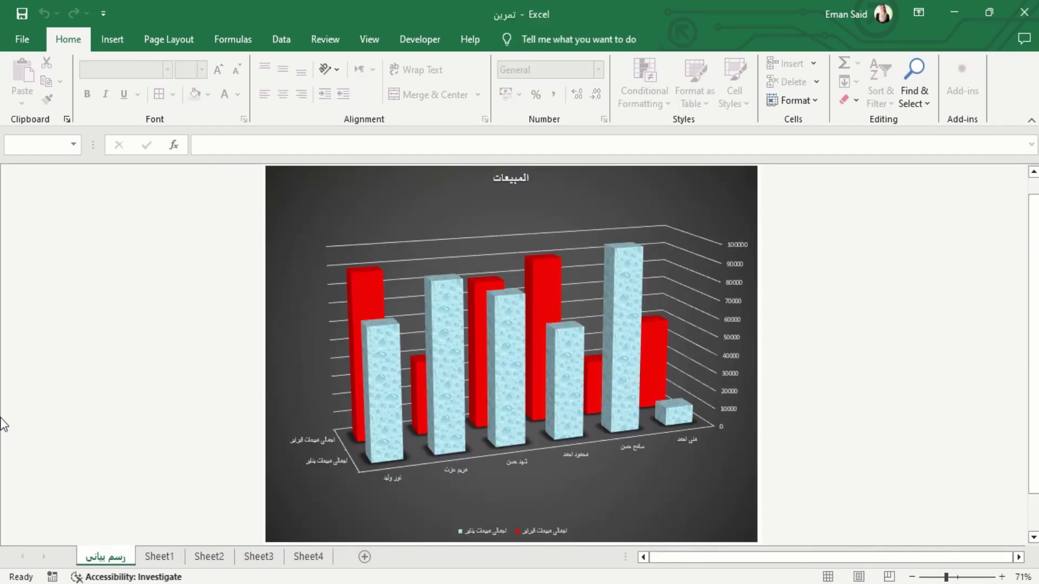
Move the chart back into Sheet1 as an object and place it across columns F to M, clear of the table.
click(300, 193)
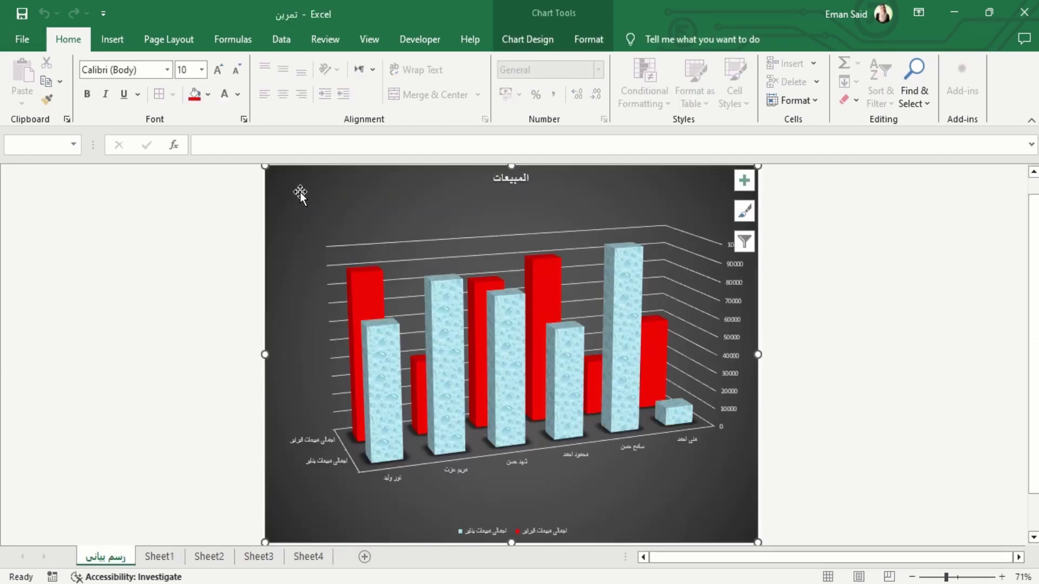
click(515, 37)
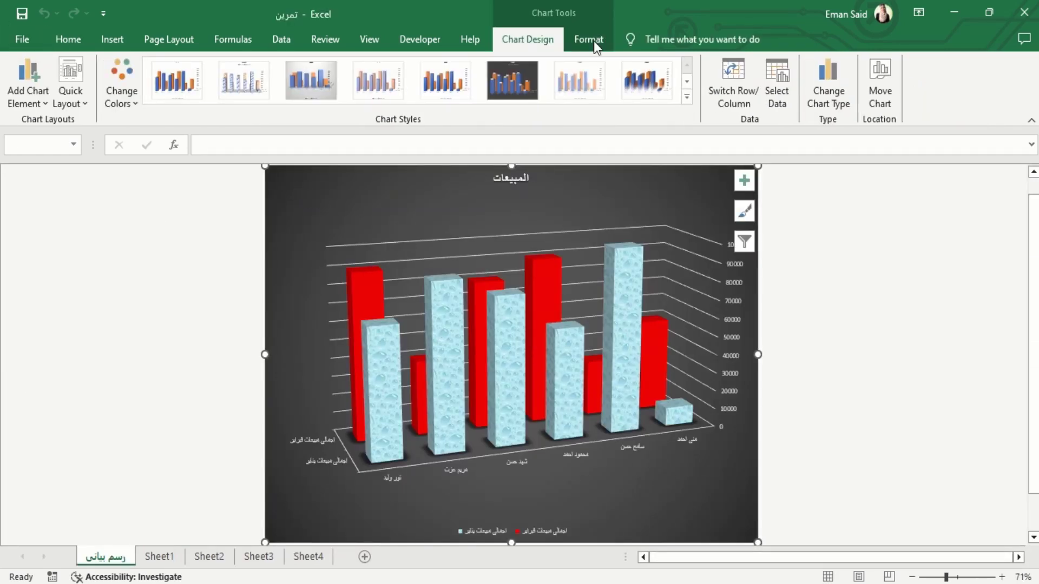
click(881, 92)
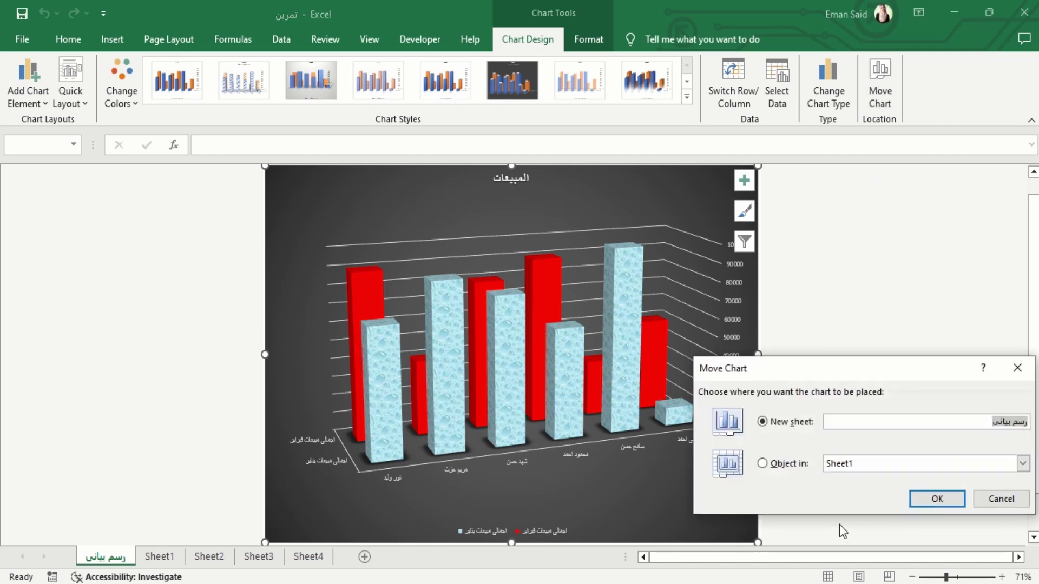
click(763, 464)
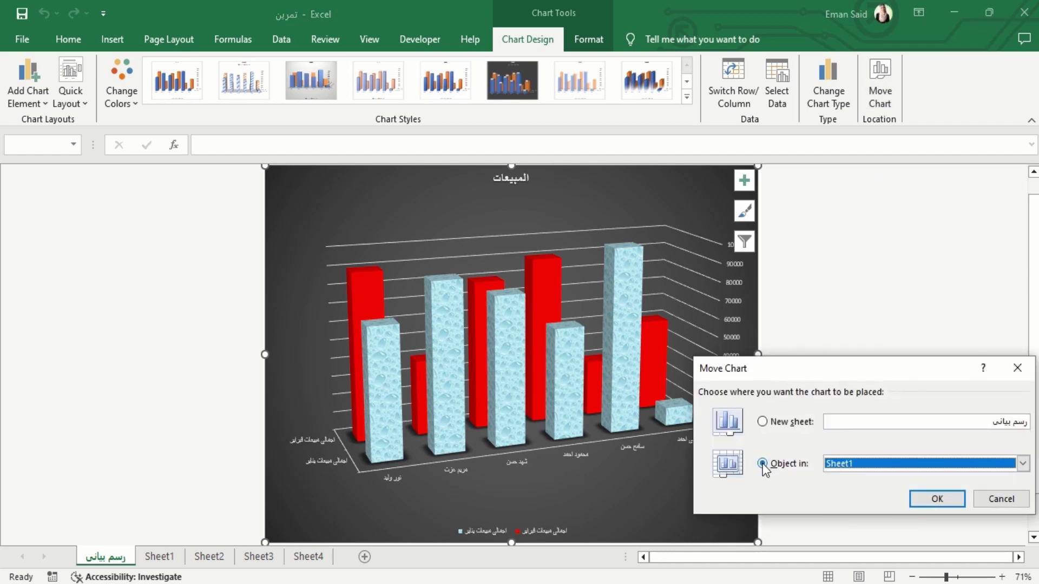
click(1023, 465)
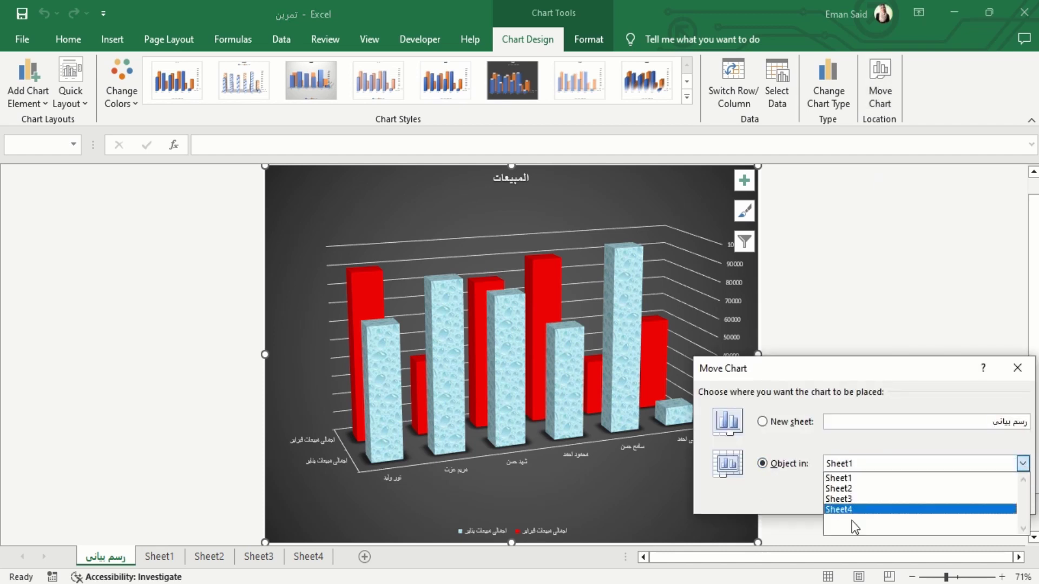
click(836, 479)
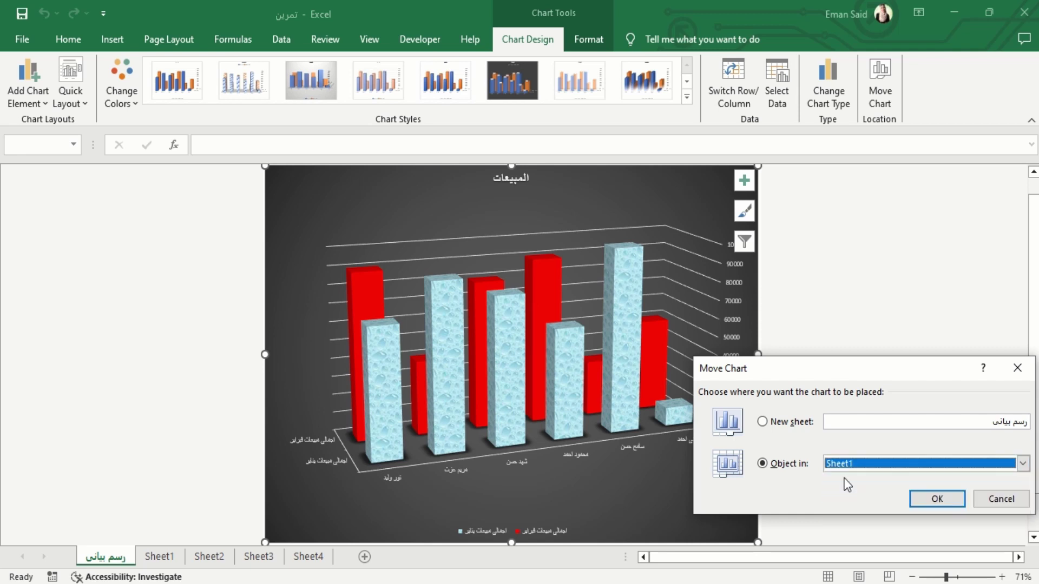
click(932, 502)
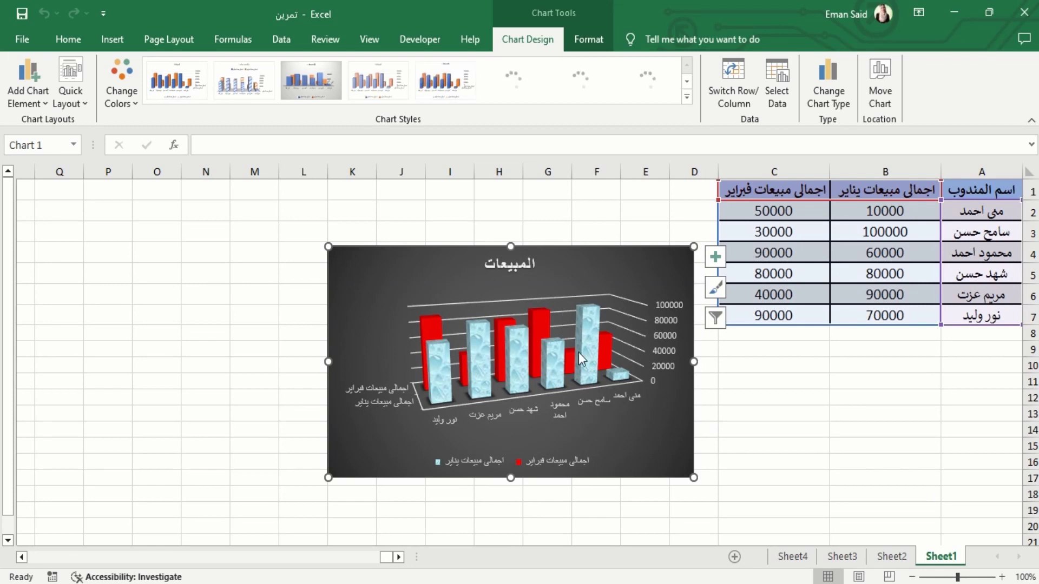
drag(576, 246, 476, 245)
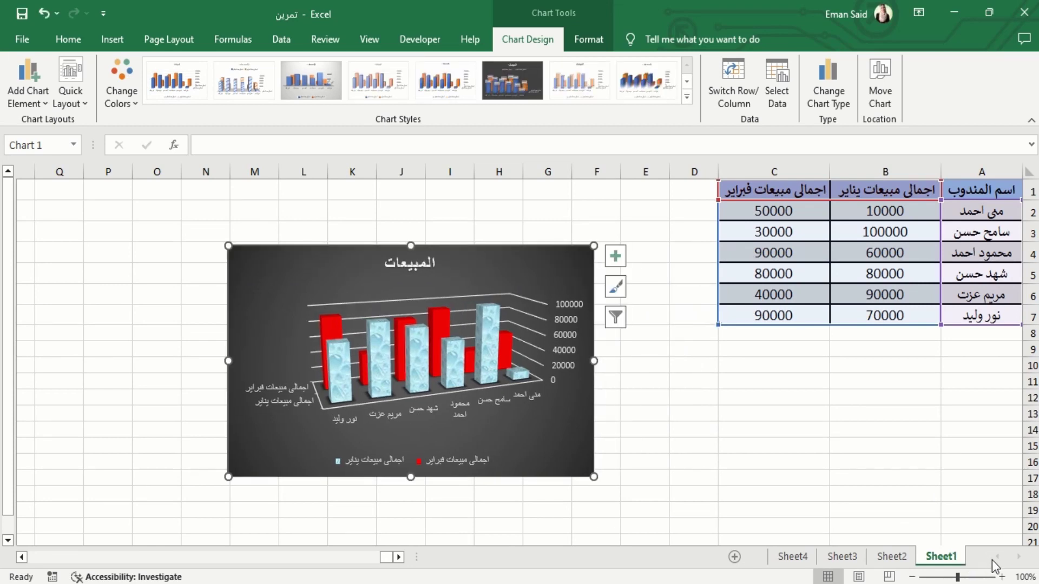